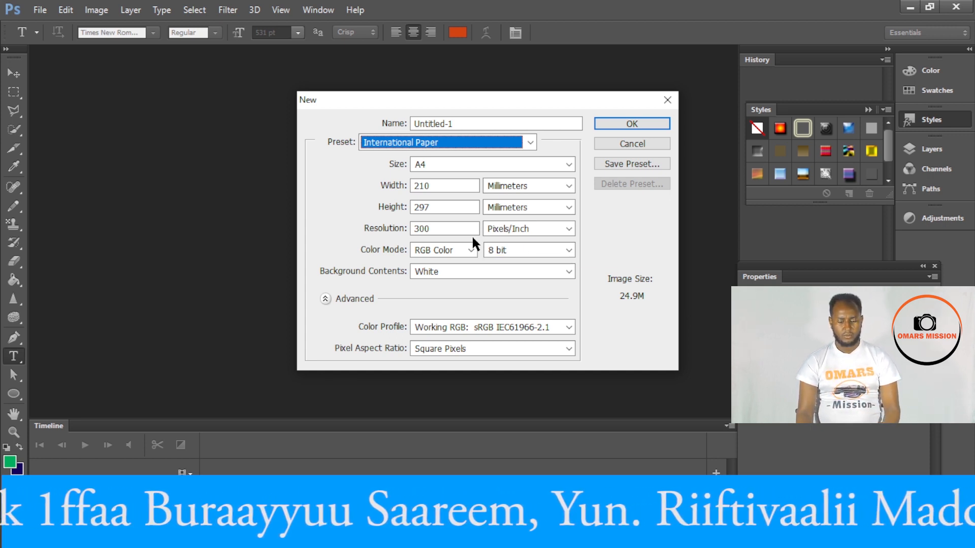
Step: Create a new A4 document measured in centimeters, 21 × 29.7, at 300 pixels/inch in RGB Color with a white background
{"action": "left_click", "coordinate": [550, 190]}
{"action": "left_click", "coordinate": [550, 192]}
{"action": "left_click", "coordinate": [544, 222]}
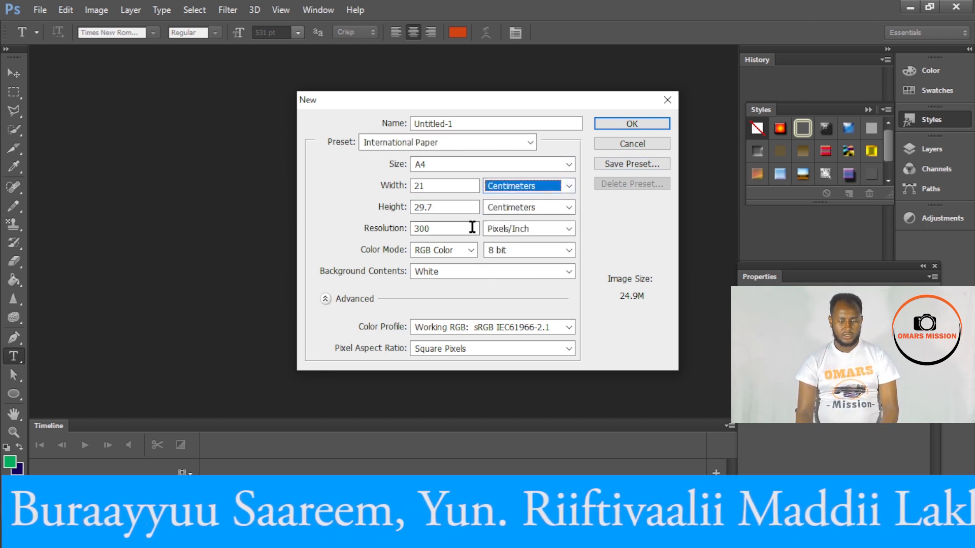
{"action": "left_click", "coordinate": [641, 124]}
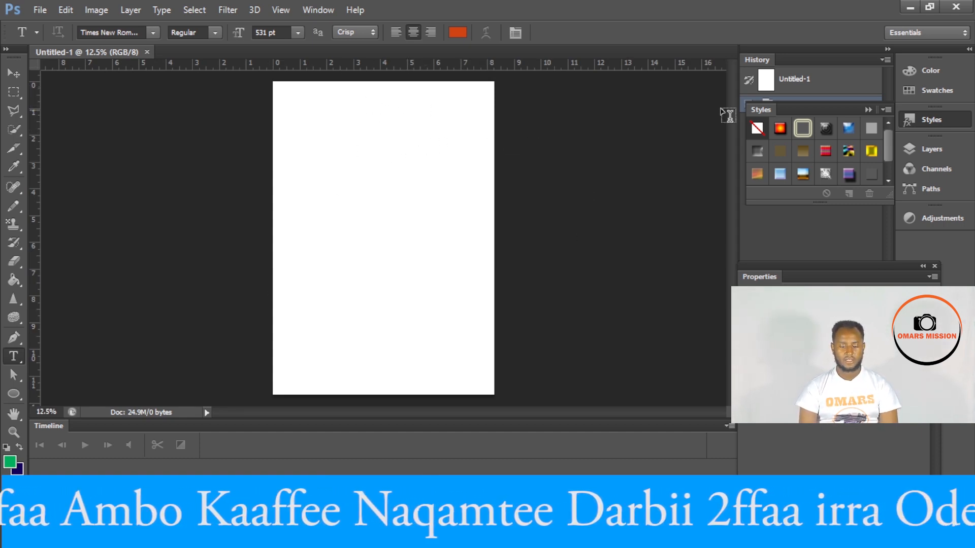
Step: Rotate the blank canvas 90° clockwise to make the page landscape
{"action": "left_click", "coordinate": [92, 11]}
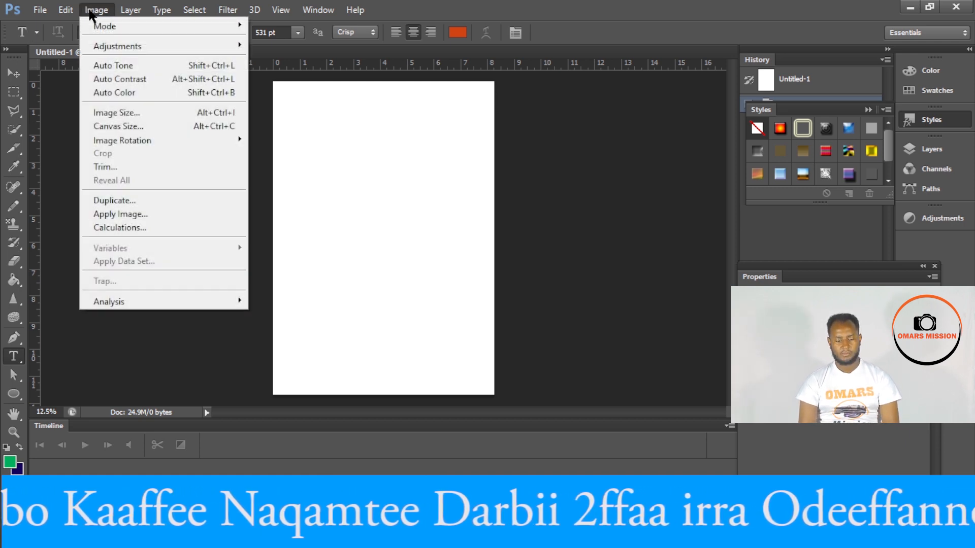
{"action": "mouse_move", "coordinate": [166, 142]}
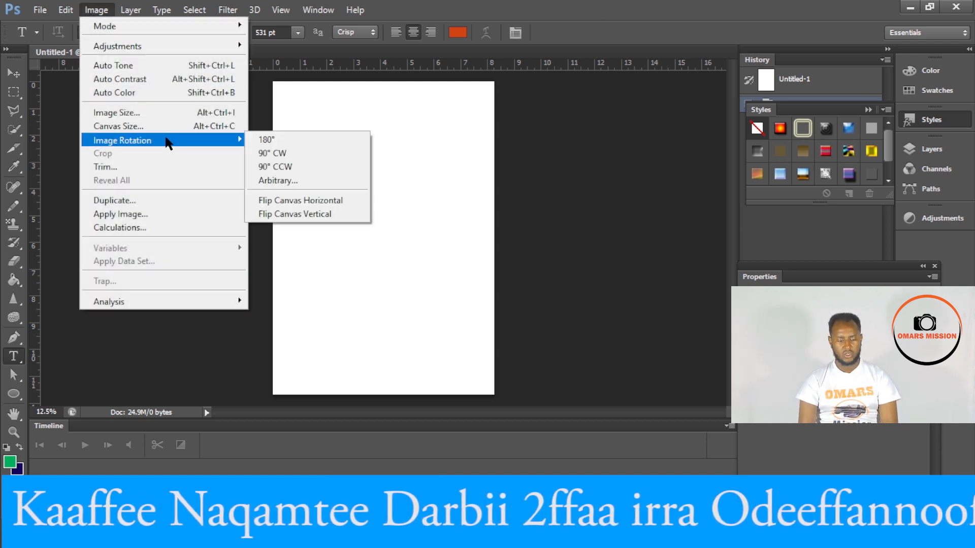
{"action": "left_click", "coordinate": [315, 153]}
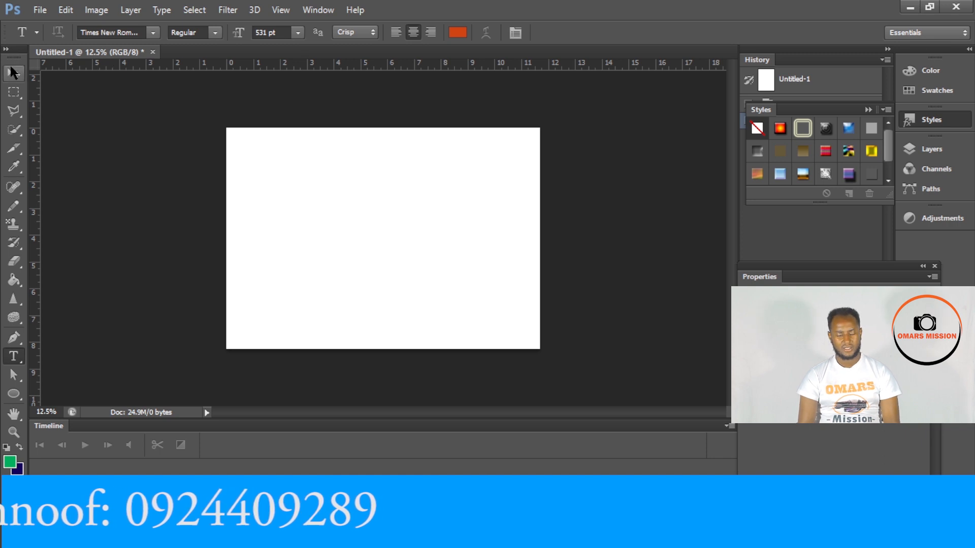
Step: Open the portrait photo _DSC1866 from the Desktop
{"action": "left_click", "coordinate": [12, 77]}
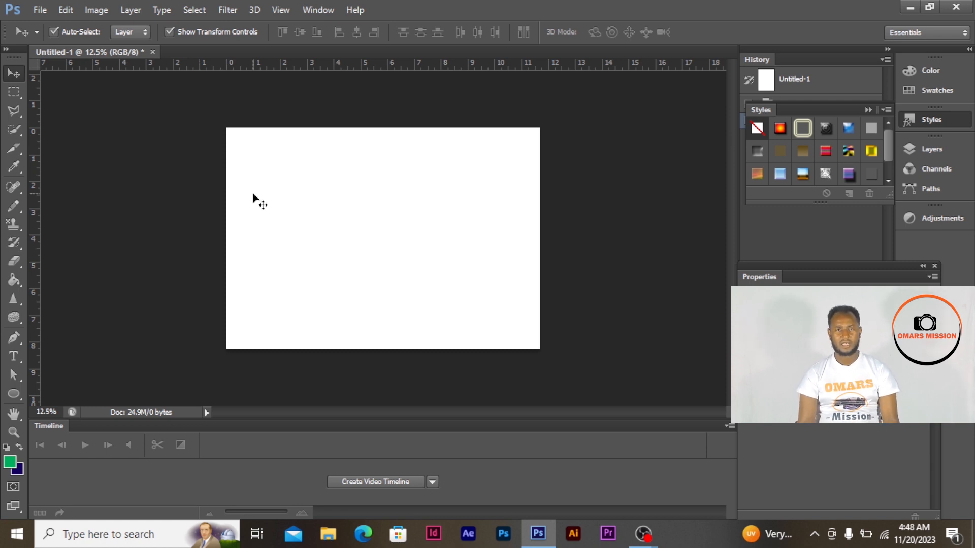
{"action": "left_click", "coordinate": [38, 11]}
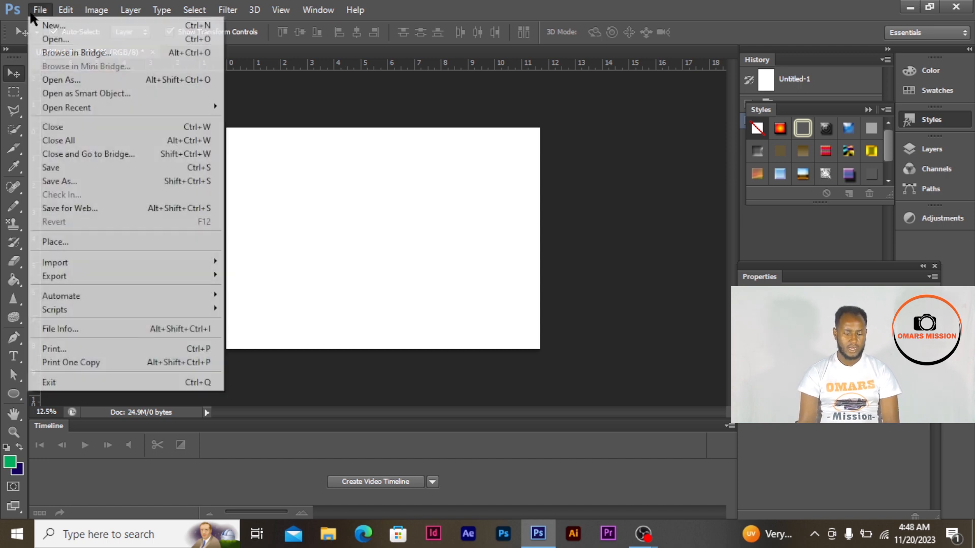
{"action": "left_click", "coordinate": [40, 39]}
{"action": "scroll", "coordinate": [288, 166], "scroll_direction": "down", "scroll_amount": 10}
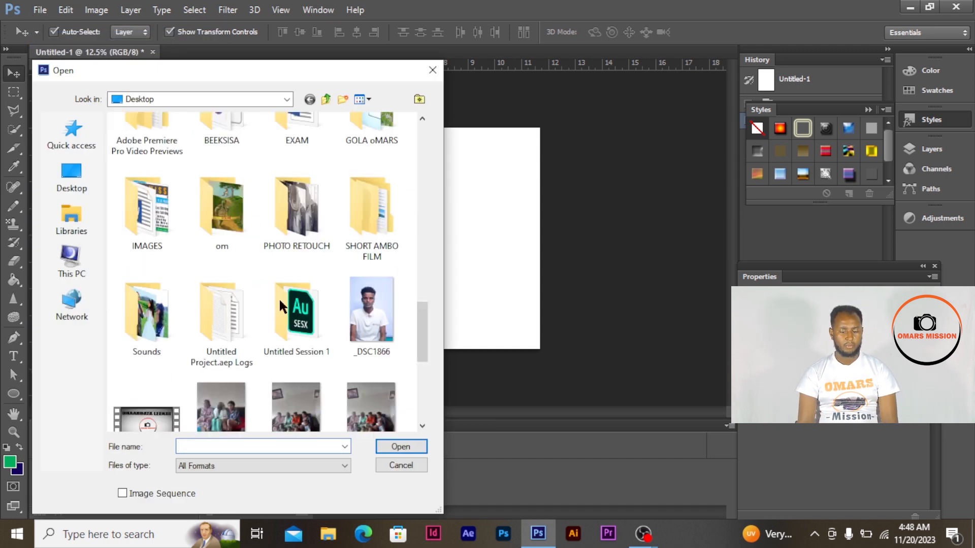
{"action": "scroll", "coordinate": [355, 264], "scroll_direction": "up", "scroll_amount": 3}
{"action": "scroll", "coordinate": [373, 289], "scroll_direction": "down", "scroll_amount": 3}
{"action": "scroll", "coordinate": [368, 304], "scroll_direction": "up", "scroll_amount": 3}
{"action": "scroll", "coordinate": [368, 305], "scroll_direction": "up", "scroll_amount": 6}
{"action": "left_click", "coordinate": [362, 304]}
{"action": "left_click", "coordinate": [399, 444]}
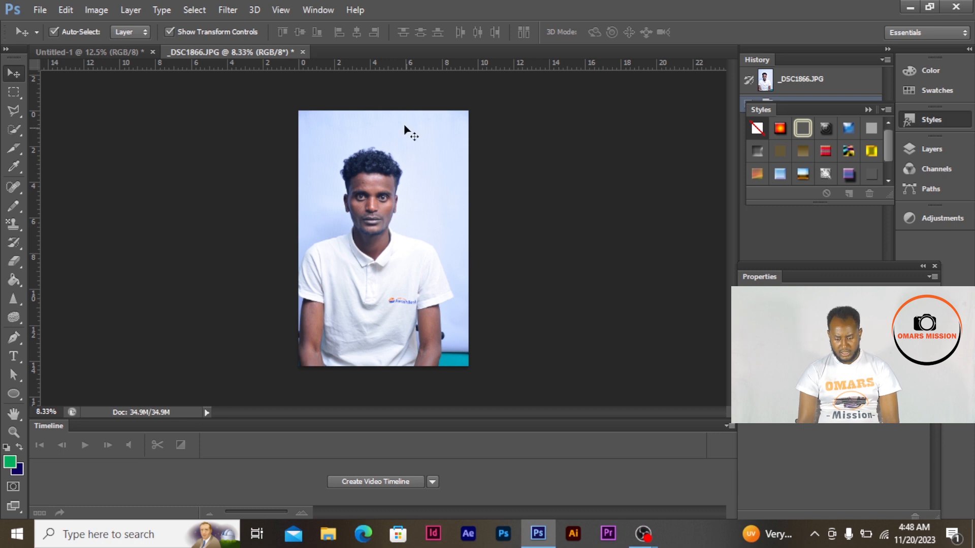
Step: Convert the photo's Background into a regular layer named Layer 0 and copy the photo into the Untitled-1 document
{"action": "left_click", "coordinate": [305, 10]}
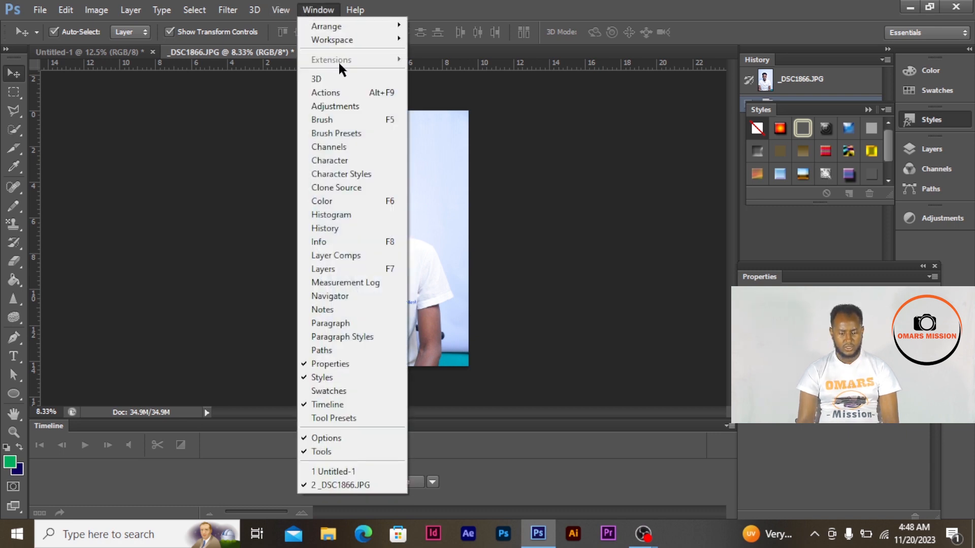
{"action": "left_click", "coordinate": [366, 269]}
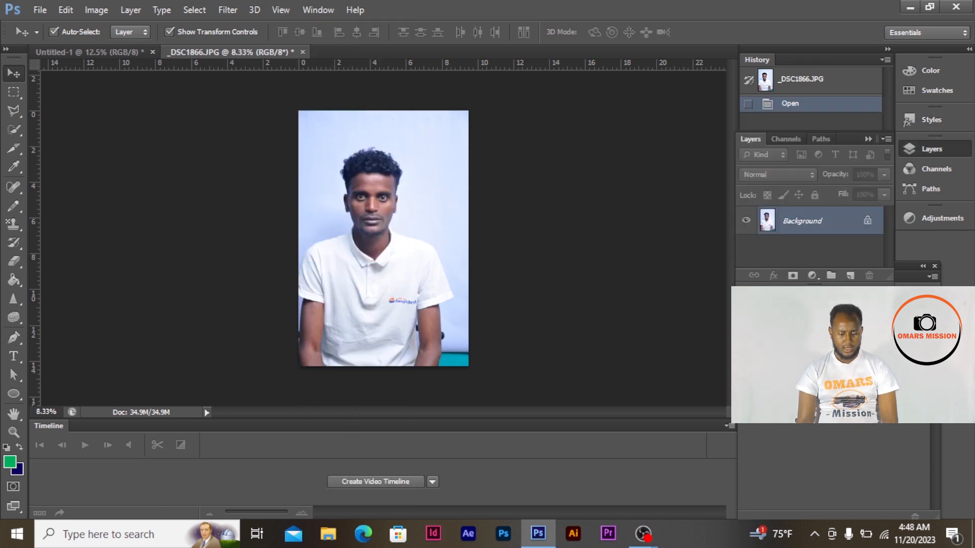
{"action": "double_click", "coordinate": [801, 224]}
{"action": "left_click", "coordinate": [587, 163]}
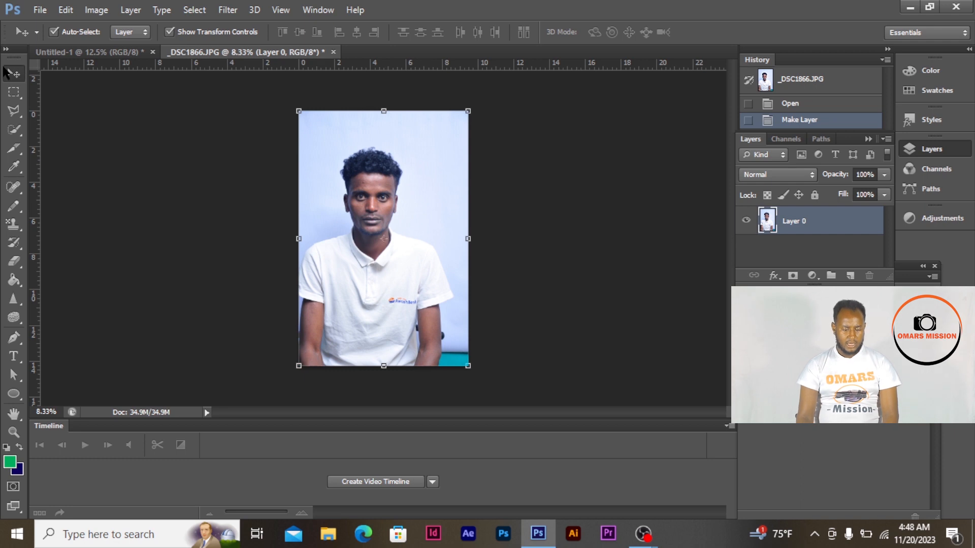
{"action": "mouse_move", "coordinate": [398, 268]}
{"action": "left_mouse_down"}
{"action": "mouse_move", "coordinate": [218, 124]}
{"action": "mouse_move", "coordinate": [147, 53]}
{"action": "mouse_move", "coordinate": [286, 196]}
{"action": "mouse_move", "coordinate": [339, 208]}
{"action": "mouse_move", "coordinate": [382, 276]}
{"action": "left_mouse_up"}
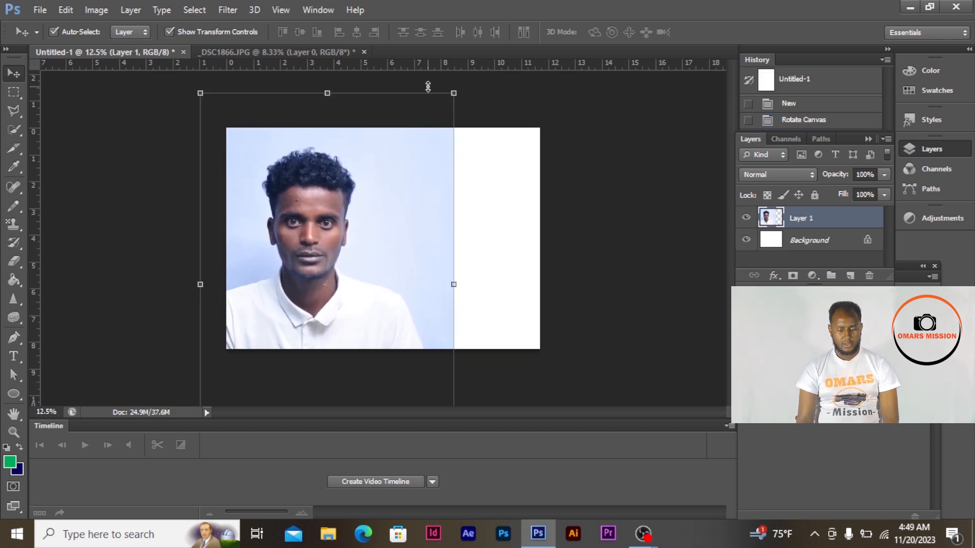
{"action": "left_click_drag", "start_coordinate": [454, 95], "coordinate": [392, 212]}
{"action": "left_click_drag", "start_coordinate": [337, 291], "coordinate": [394, 225]}
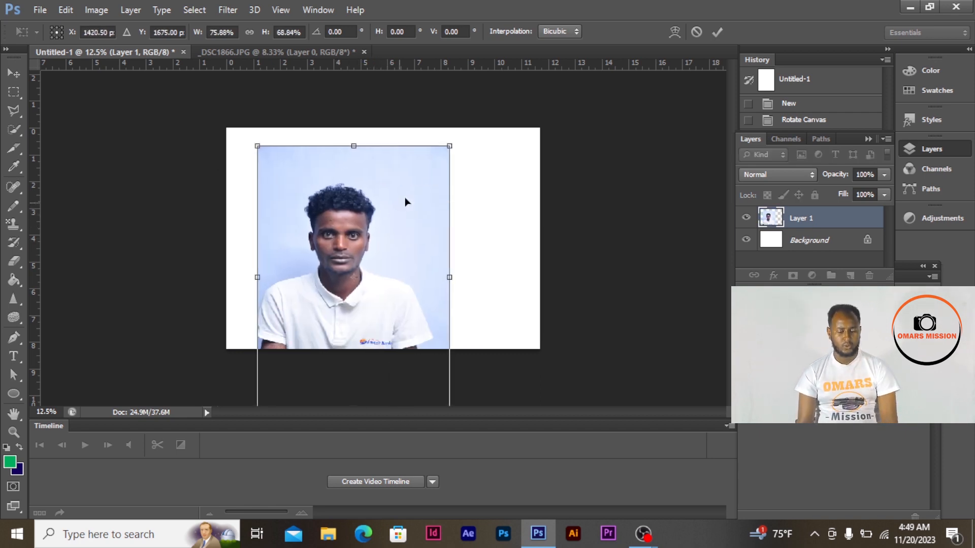
{"action": "left_click_drag", "start_coordinate": [444, 147], "coordinate": [333, 284]}
{"action": "left_click_drag", "start_coordinate": [294, 326], "coordinate": [326, 213]}
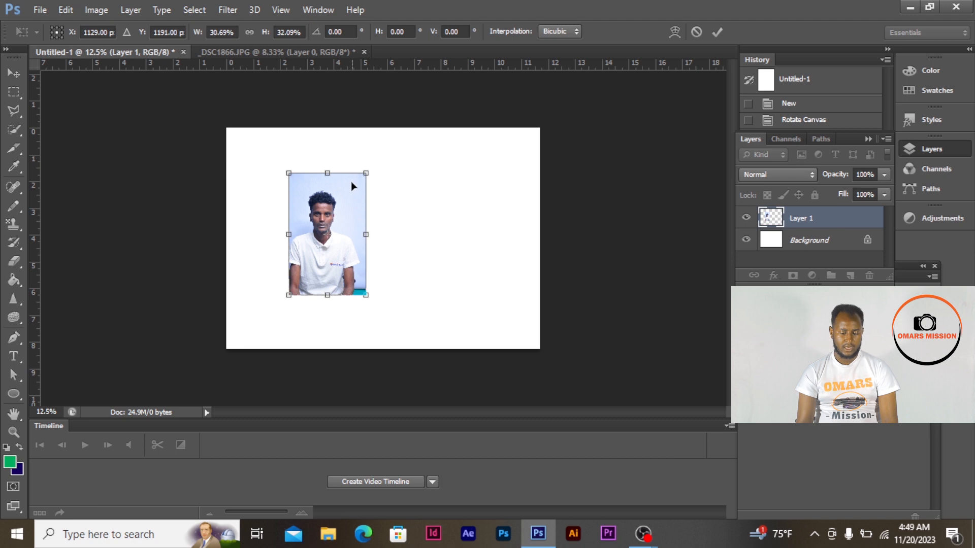
{"action": "left_click_drag", "start_coordinate": [368, 172], "coordinate": [378, 97]}
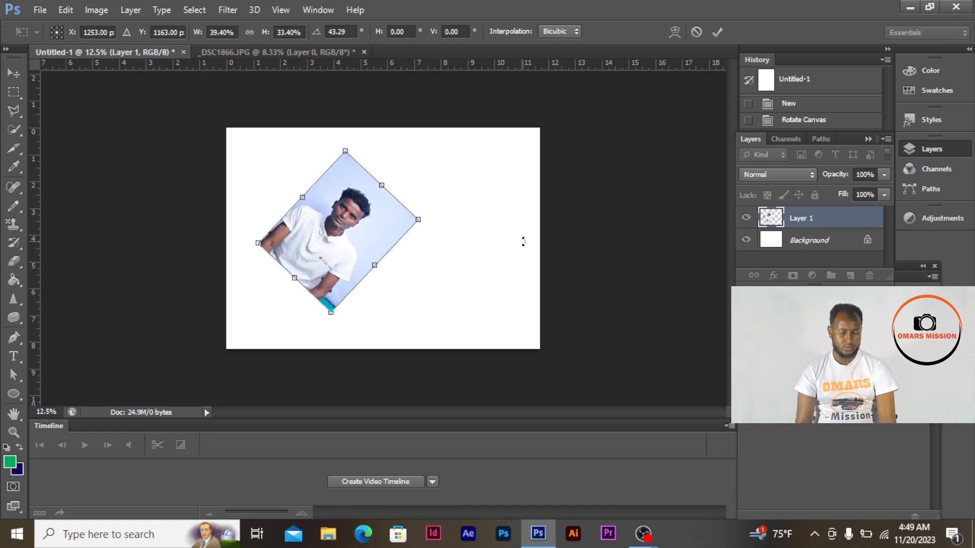
{"action": "left_click_drag", "start_coordinate": [524, 241], "coordinate": [540, 223]}
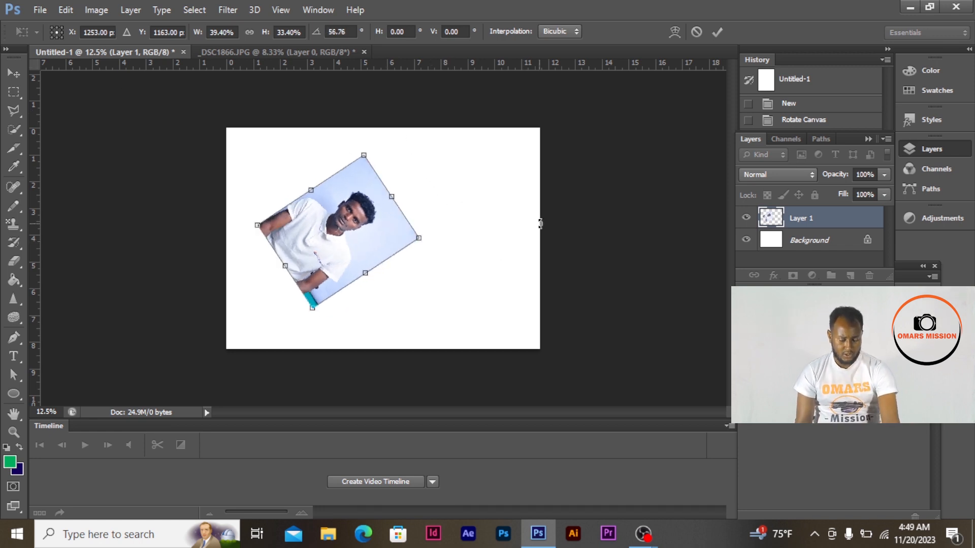
{"action": "left_click", "coordinate": [695, 32]}
Step: Scale the portrait photo down proportionally about its center and place it inside the lower-left part of the page
{"action": "key", "text": "ctrl+minus"}
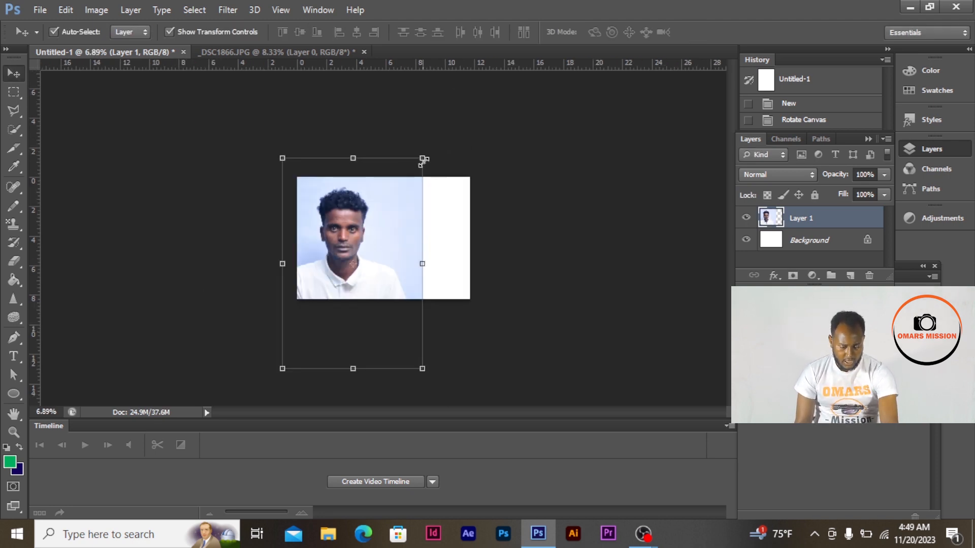
{"action": "left_click_drag", "start_coordinate": [422, 159], "coordinate": [378, 224]}
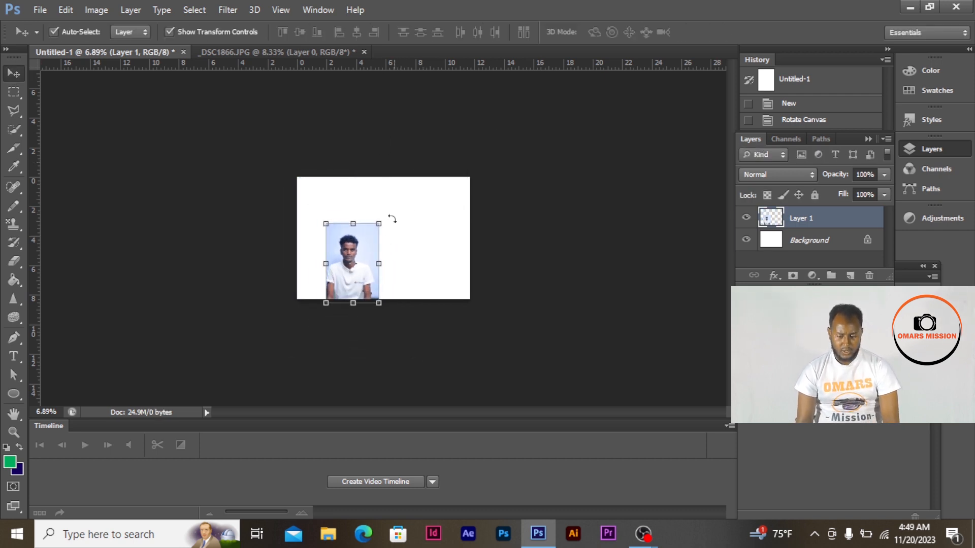
{"action": "mouse_move", "coordinate": [367, 247]}
{"action": "left_mouse_down"}
{"action": "mouse_move", "coordinate": [363, 229]}
{"action": "mouse_move", "coordinate": [360, 239]}
{"action": "left_mouse_up"}
{"action": "left_click", "coordinate": [415, 249]}
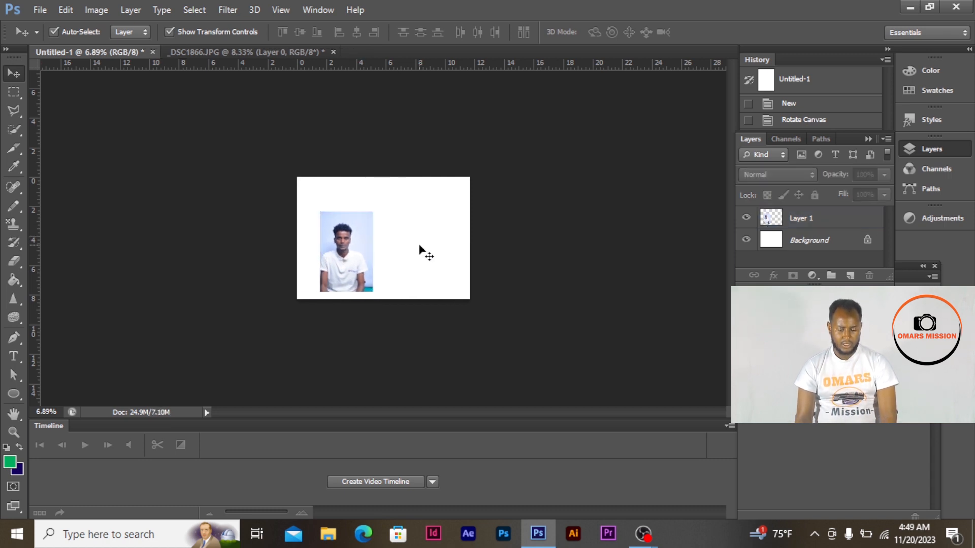
{"action": "scroll", "coordinate": [383, 244], "scroll_direction": "up", "scroll_amount": 4}
{"action": "left_click", "coordinate": [331, 241]}
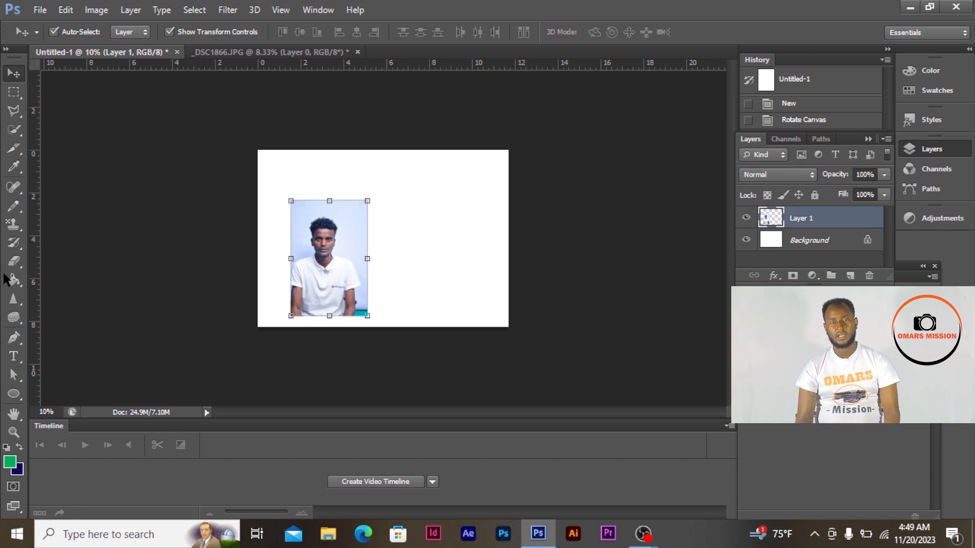
Step: Draw a rectangle shape of about 2260 × 1700 px with the Rectangle tool and color it blue
{"action": "left_click", "coordinate": [20, 387]}
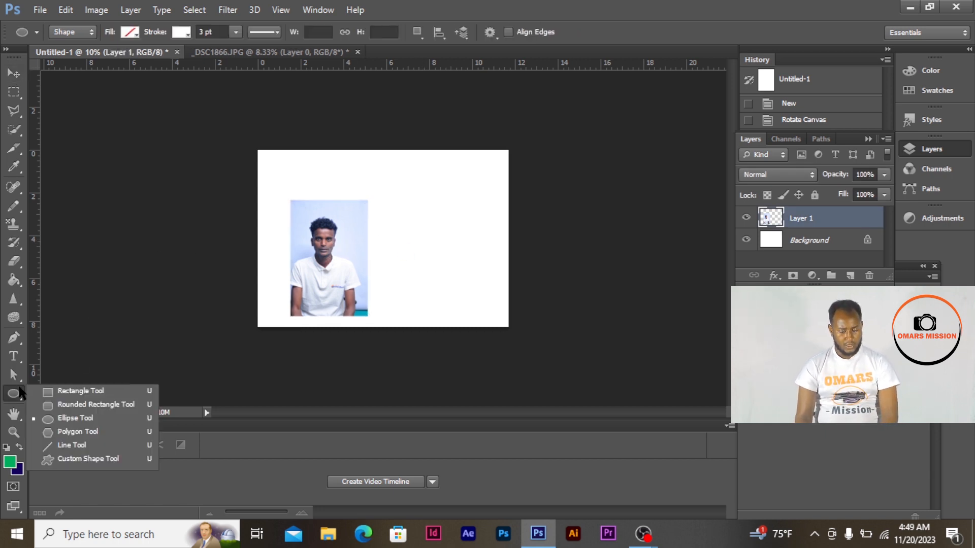
{"action": "left_click", "coordinate": [80, 391]}
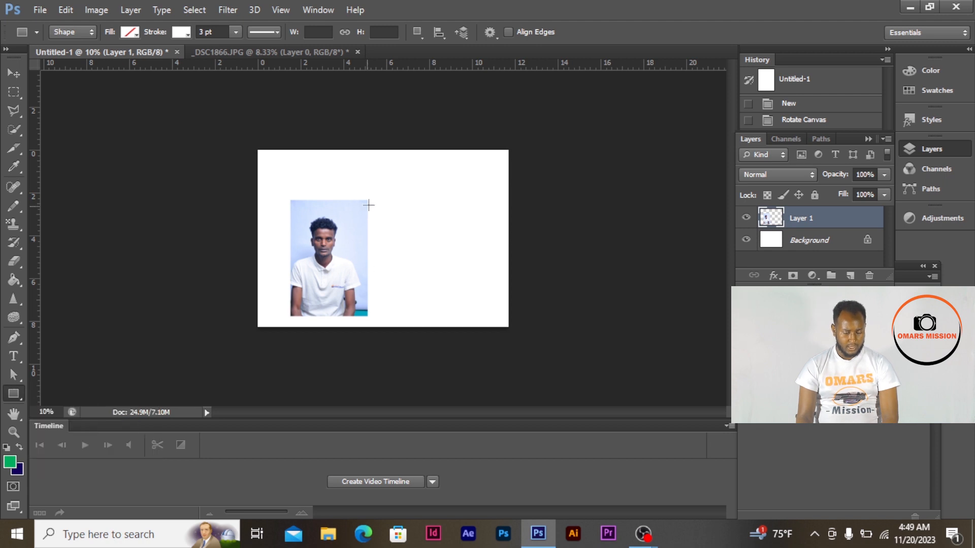
{"action": "left_click_drag", "start_coordinate": [389, 177], "coordinate": [468, 235]}
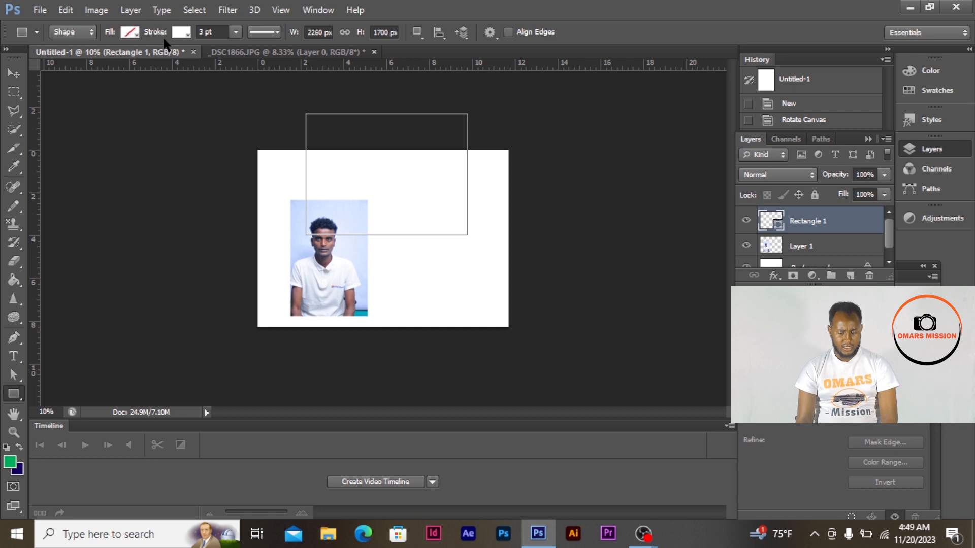
{"action": "left_click", "coordinate": [180, 32]}
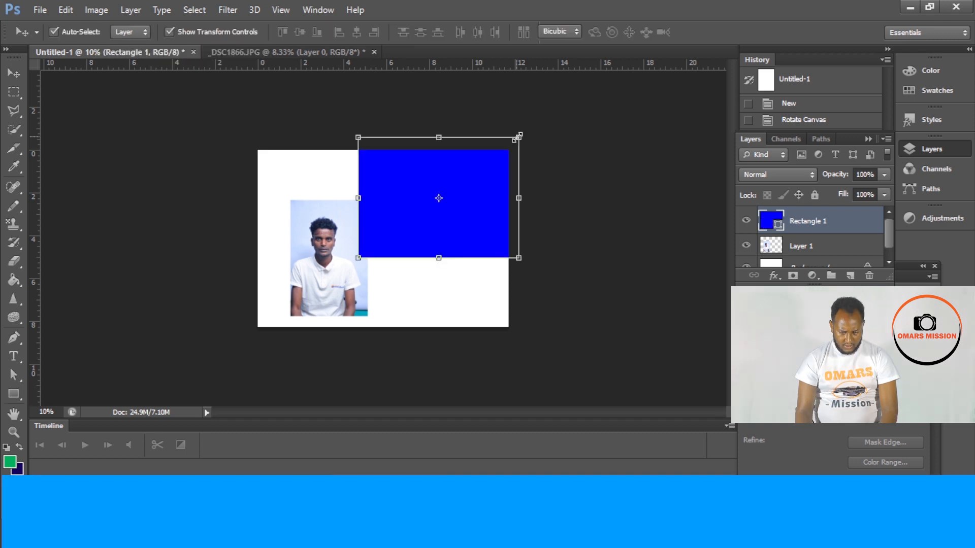
Step: Scale the blue rectangle to about 75% width and 76% height, move it against the page's right edge and apply the transformation
{"action": "left_click_drag", "start_coordinate": [519, 137], "coordinate": [476, 166]}
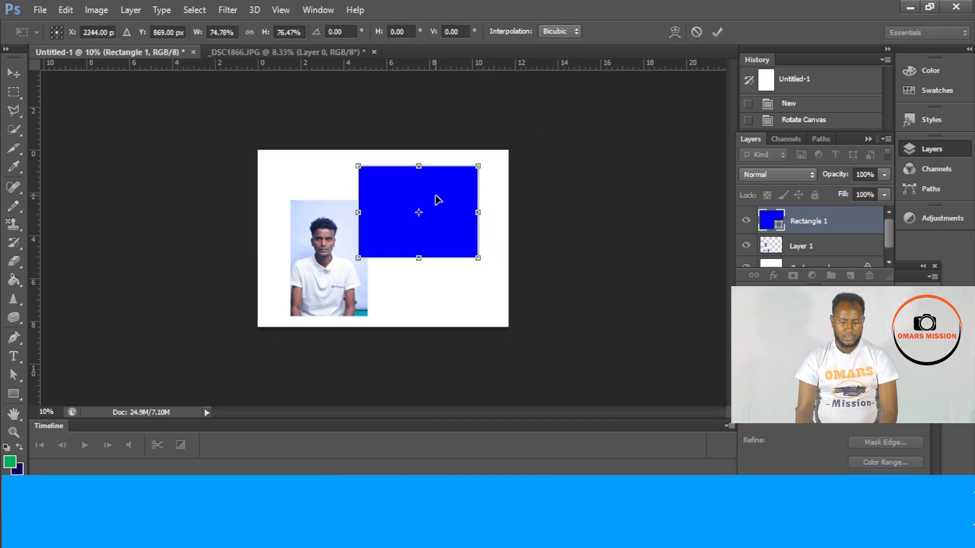
{"action": "left_click_drag", "start_coordinate": [441, 204], "coordinate": [465, 203]}
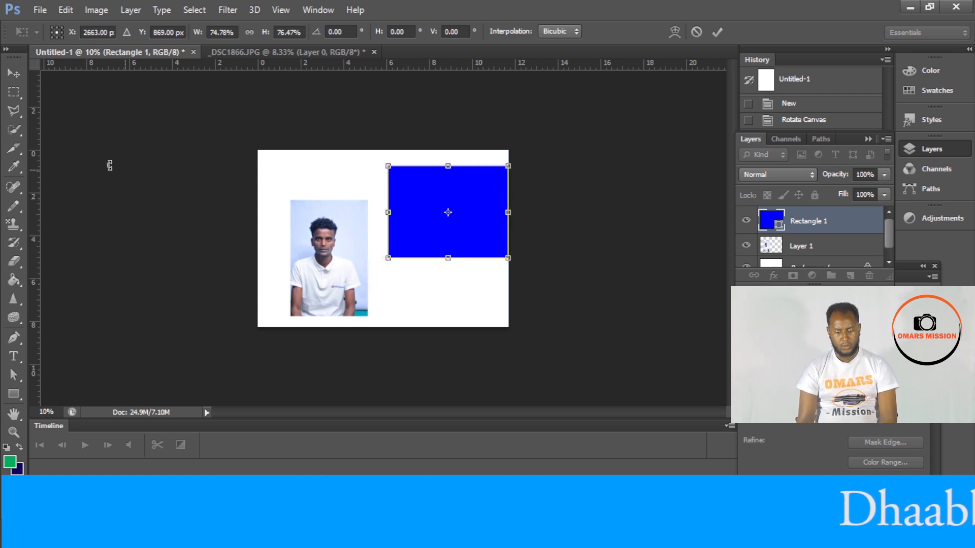
{"action": "left_click", "coordinate": [14, 73]}
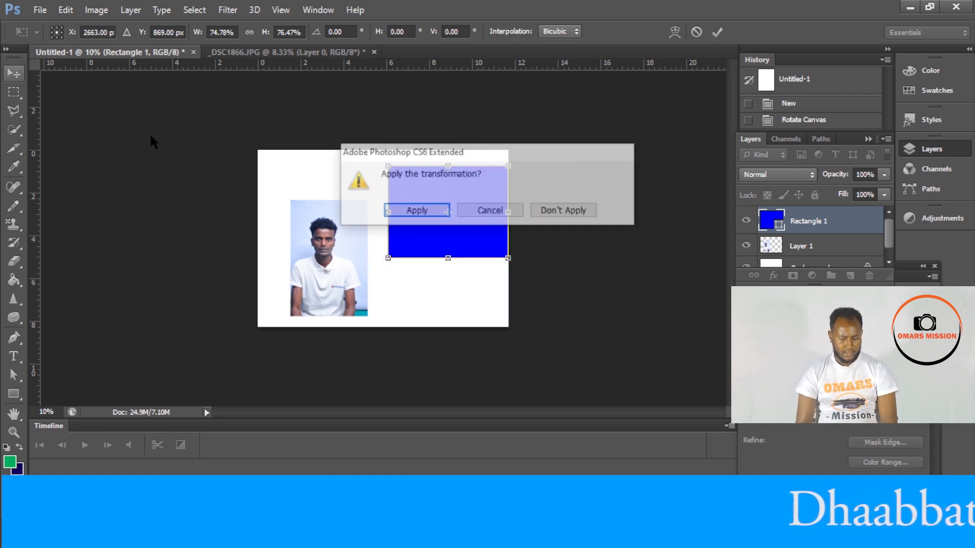
{"action": "left_click", "coordinate": [427, 215]}
Step: Move the portrait photo up beside the blue rectangle, and move the rectangle over the photo's upper part
{"action": "left_click", "coordinate": [325, 287]}
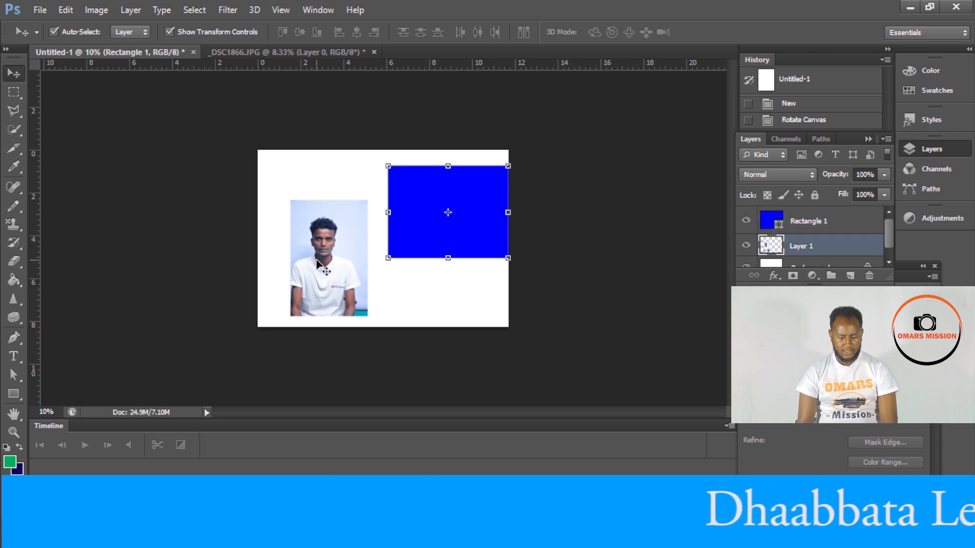
{"action": "left_click_drag", "start_coordinate": [325, 287], "coordinate": [338, 271]}
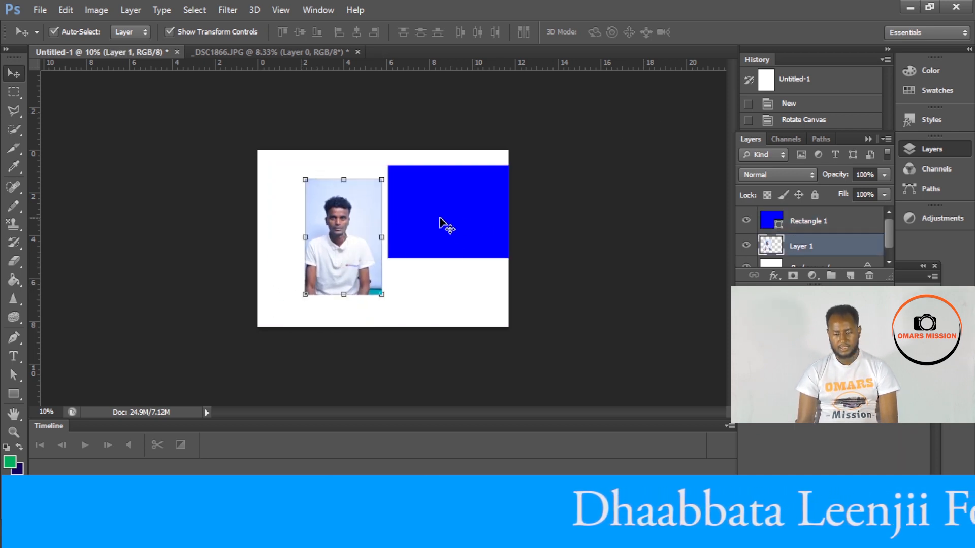
{"action": "left_click", "coordinate": [438, 223]}
{"action": "left_click_drag", "start_coordinate": [429, 213], "coordinate": [315, 240]}
{"action": "left_click_drag", "start_coordinate": [325, 227], "coordinate": [323, 231]}
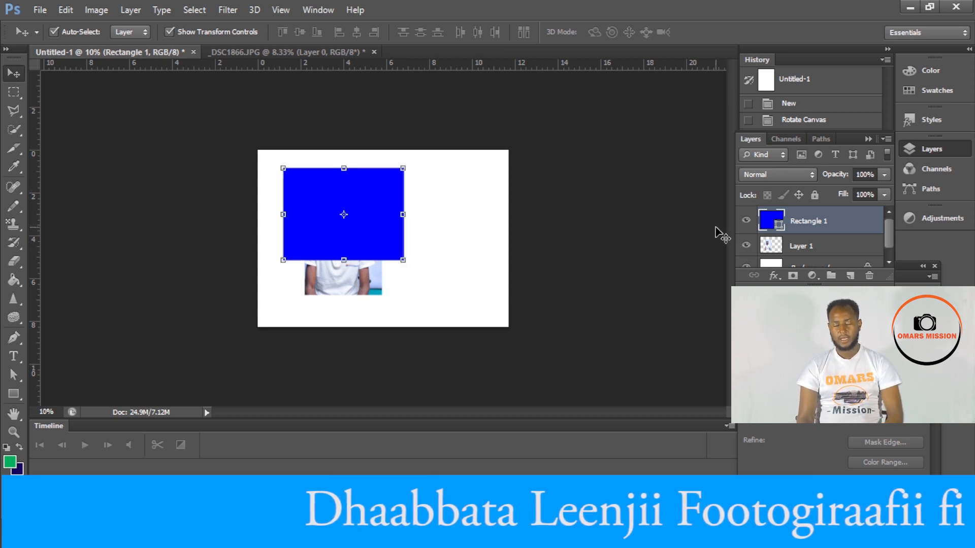
Step: Place the photo's layer above Rectangle 1 and move the photo up to align with the blue rectangle's top edge
{"action": "left_click_drag", "start_coordinate": [839, 230], "coordinate": [799, 229]}
{"action": "left_click", "coordinate": [799, 245]}
{"action": "left_click_drag", "start_coordinate": [857, 255], "coordinate": [805, 229]}
{"action": "left_click", "coordinate": [823, 221]}
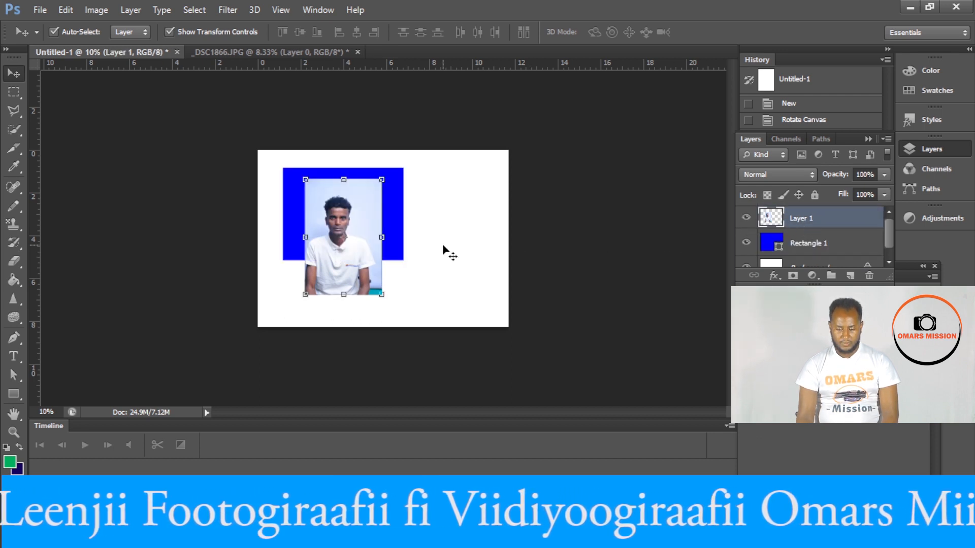
{"action": "left_click_drag", "start_coordinate": [359, 266], "coordinate": [356, 260]}
{"action": "left_click", "coordinate": [473, 258]}
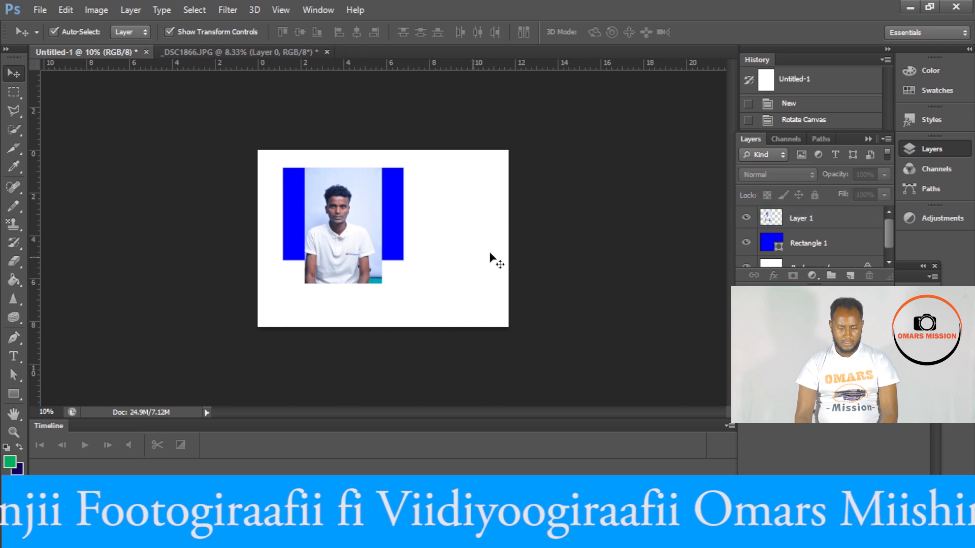
Step: Select the head in the _DSC1866.JPG portrait with the Elliptical Marquee tool, and clear the selection
{"action": "left_click", "coordinate": [15, 97]}
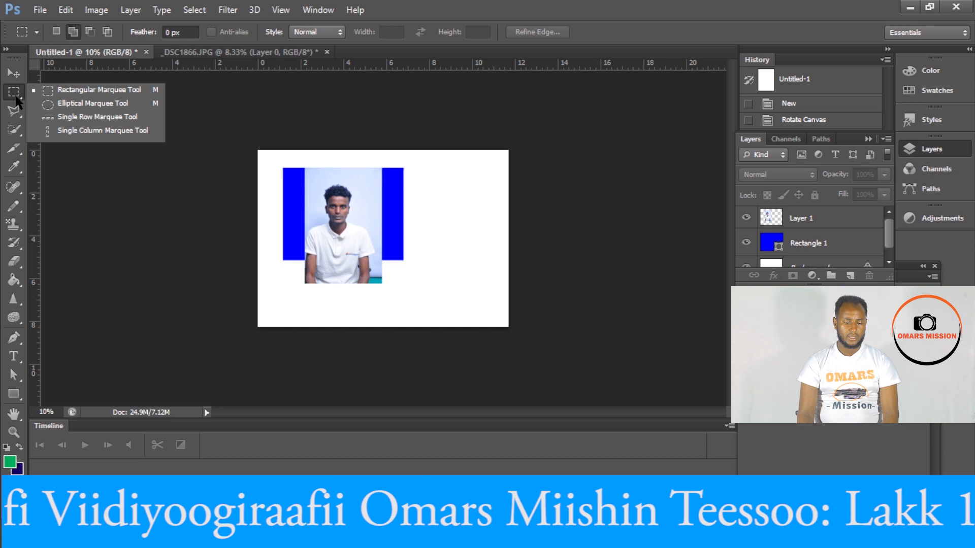
{"action": "left_click", "coordinate": [116, 103]}
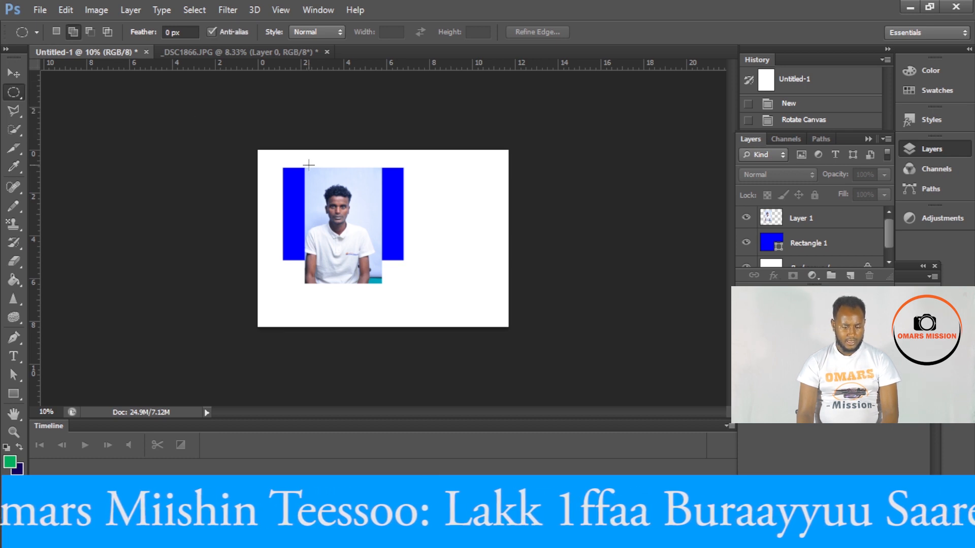
{"action": "left_click", "coordinate": [236, 52]}
{"action": "left_click_drag", "start_coordinate": [320, 133], "coordinate": [450, 254]}
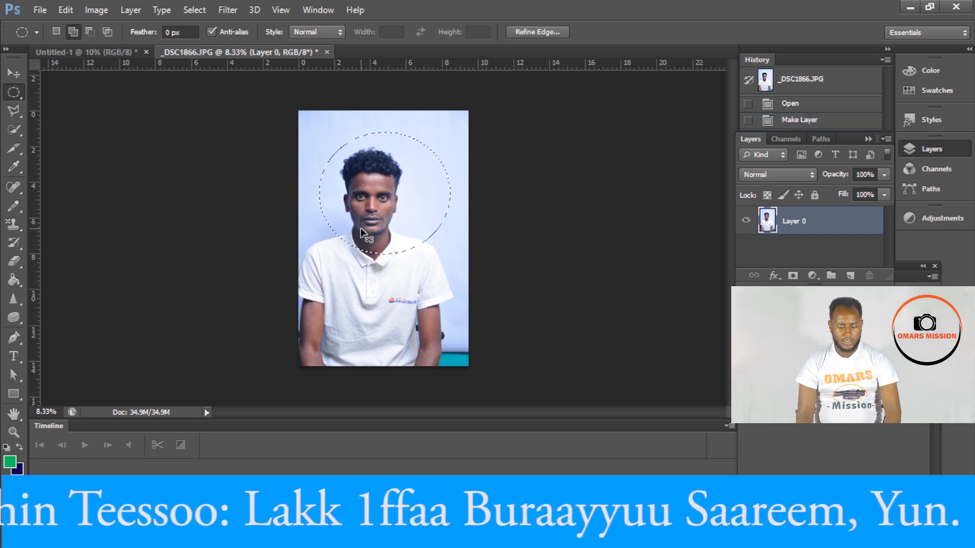
{"action": "key", "text": "ctrl+d"}
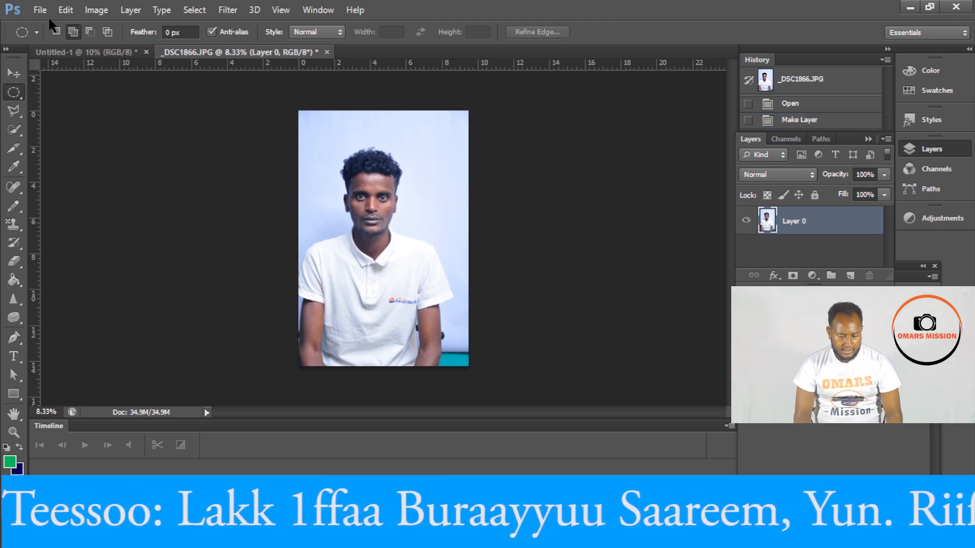
Step: Select the head and collar of the portrait with the Rectangular Marquee tool
{"action": "right_click", "coordinate": [19, 91]}
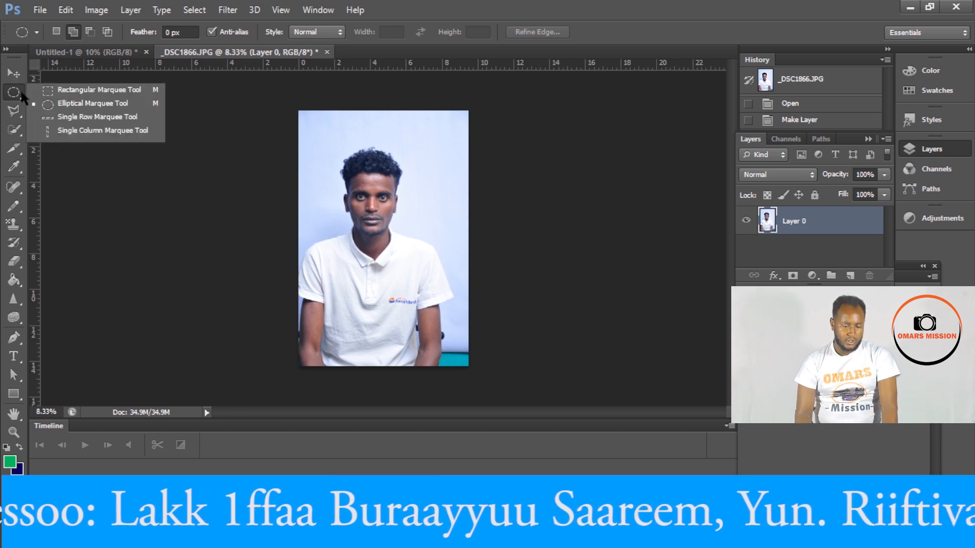
{"action": "left_click", "coordinate": [141, 88]}
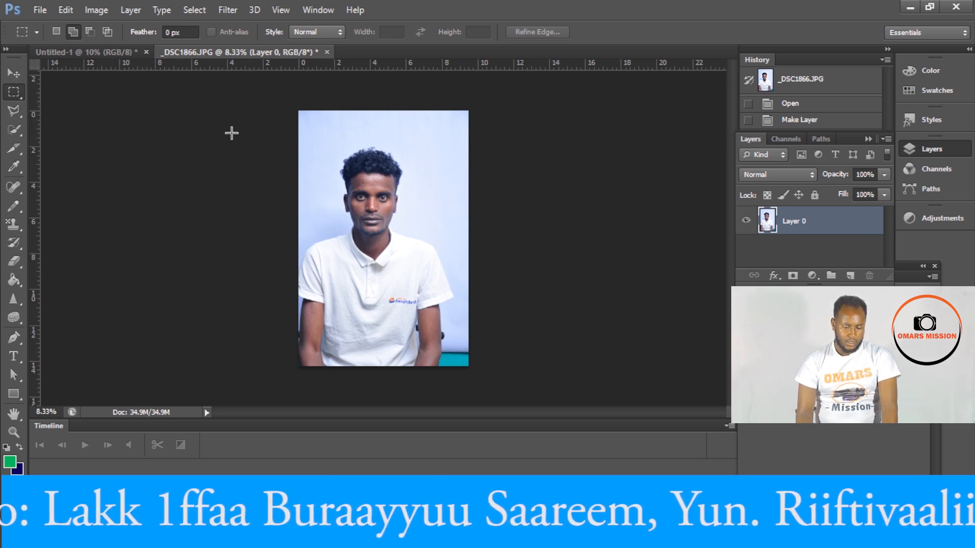
{"action": "left_click_drag", "start_coordinate": [321, 136], "coordinate": [447, 260]}
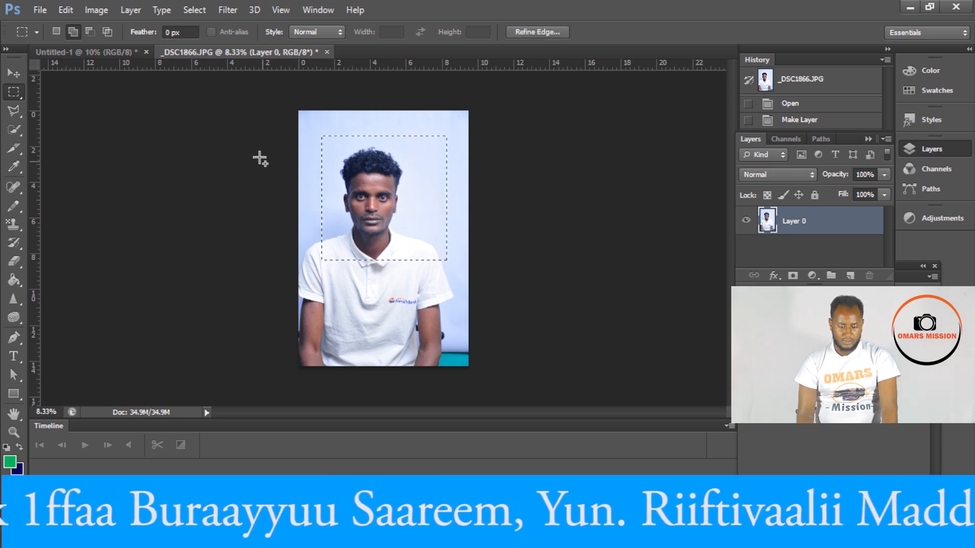
Step: Move the rectangular selection into the Untitled-1 page and scale it to about 76% width and 78% height, applying the transformation
{"action": "left_click", "coordinate": [13, 76]}
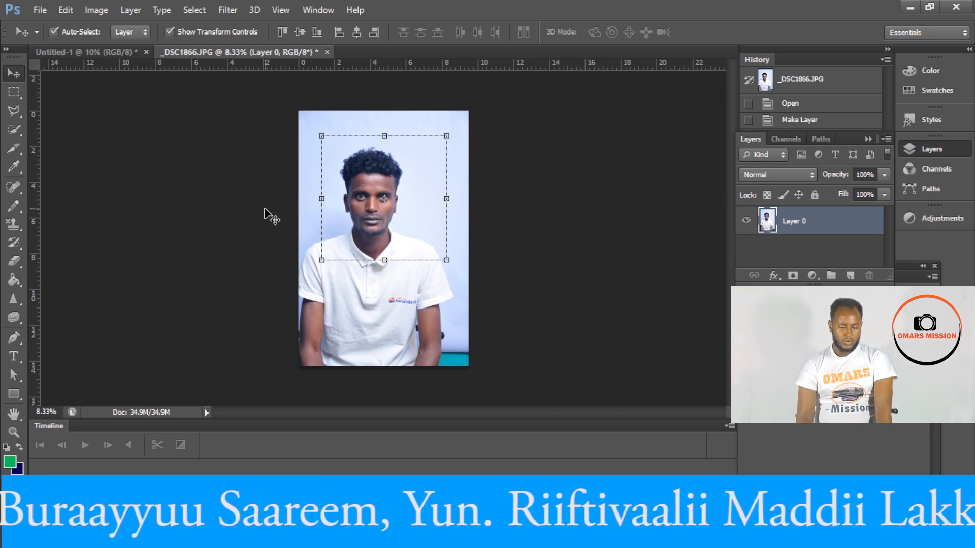
{"action": "left_click_drag", "start_coordinate": [348, 217], "coordinate": [404, 269]}
{"action": "left_click_drag", "start_coordinate": [463, 269], "coordinate": [388, 256]}
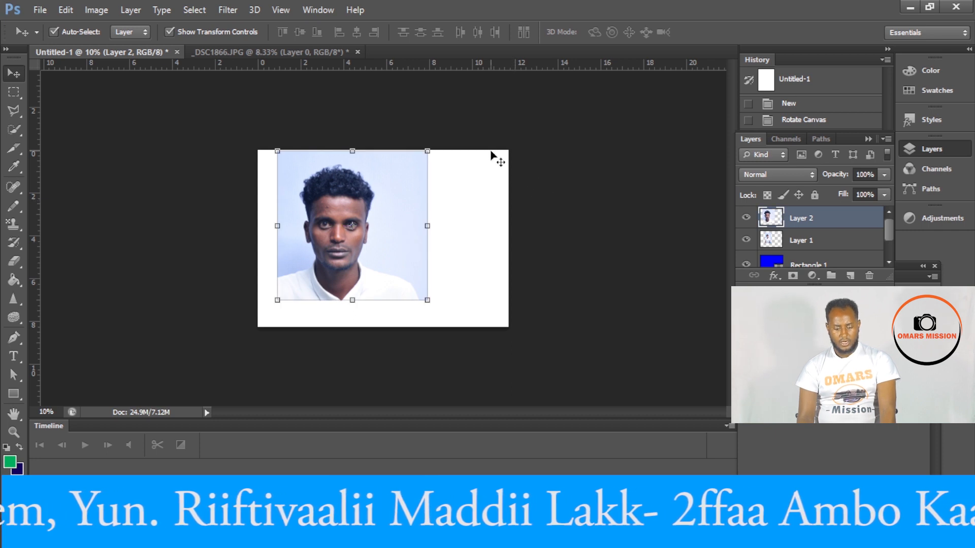
{"action": "left_click_drag", "start_coordinate": [427, 151], "coordinate": [390, 184]}
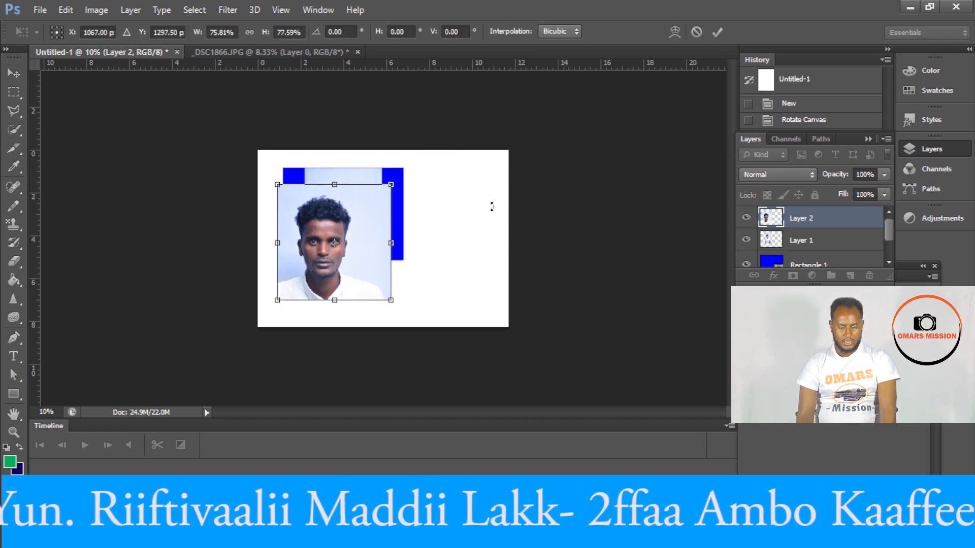
{"action": "left_click", "coordinate": [718, 31]}
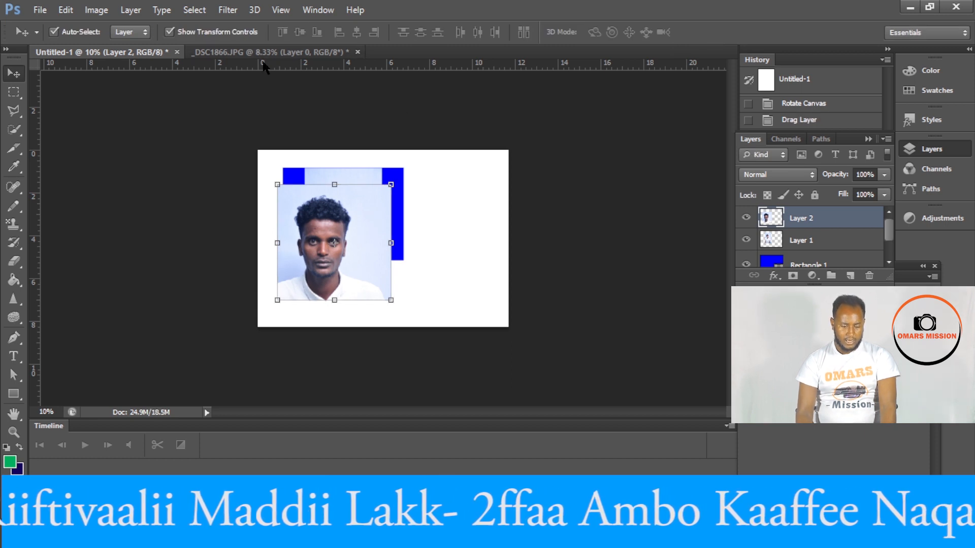
Step: Select the head in _DSC1866.JPG with the Elliptical Marquee tool and move the selection into the Untitled-1 page
{"action": "left_click", "coordinate": [280, 53]}
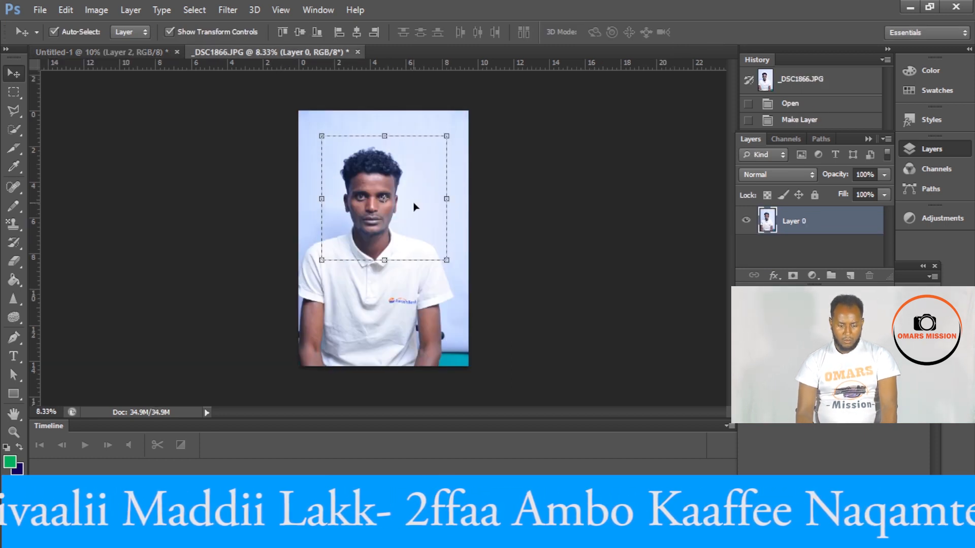
{"action": "left_click", "coordinate": [15, 95]}
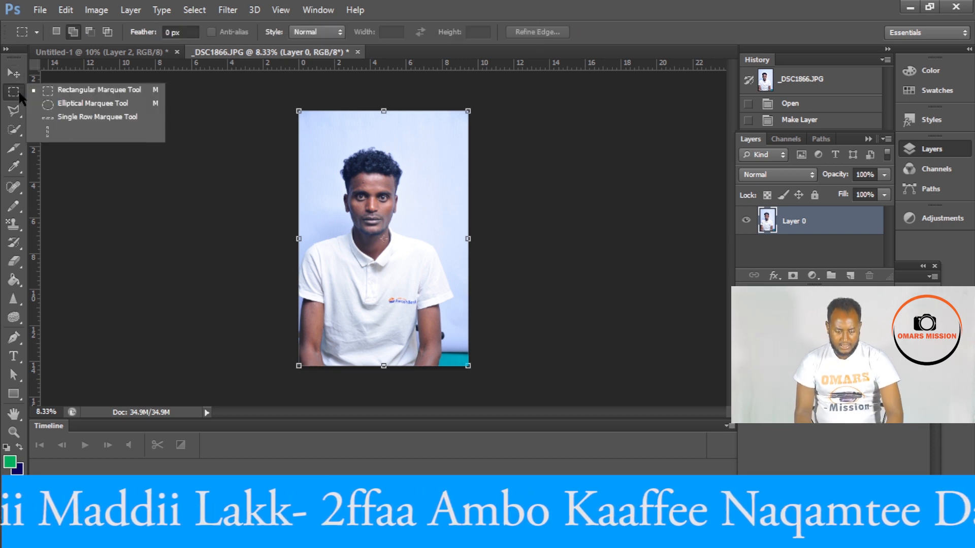
{"action": "left_click", "coordinate": [121, 103]}
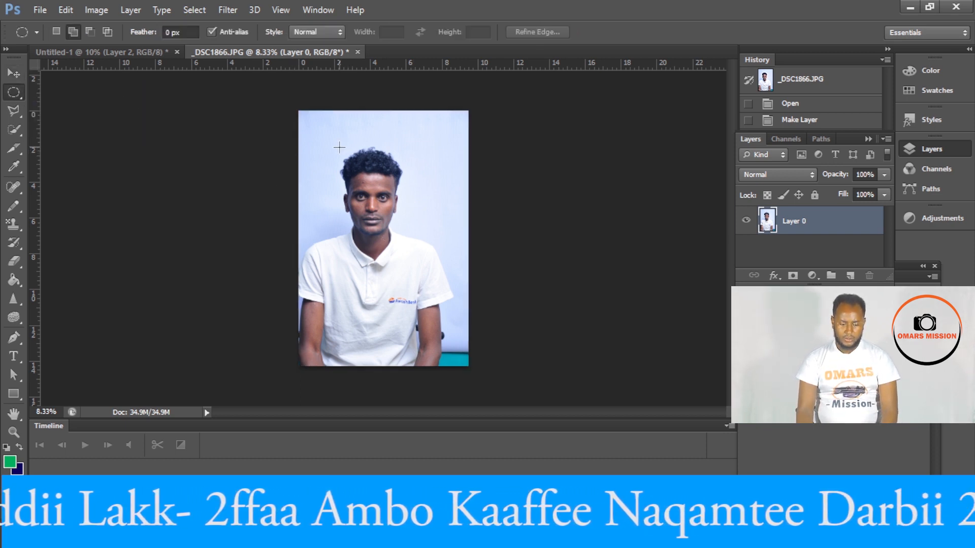
{"action": "left_click_drag", "start_coordinate": [311, 133], "coordinate": [450, 264]}
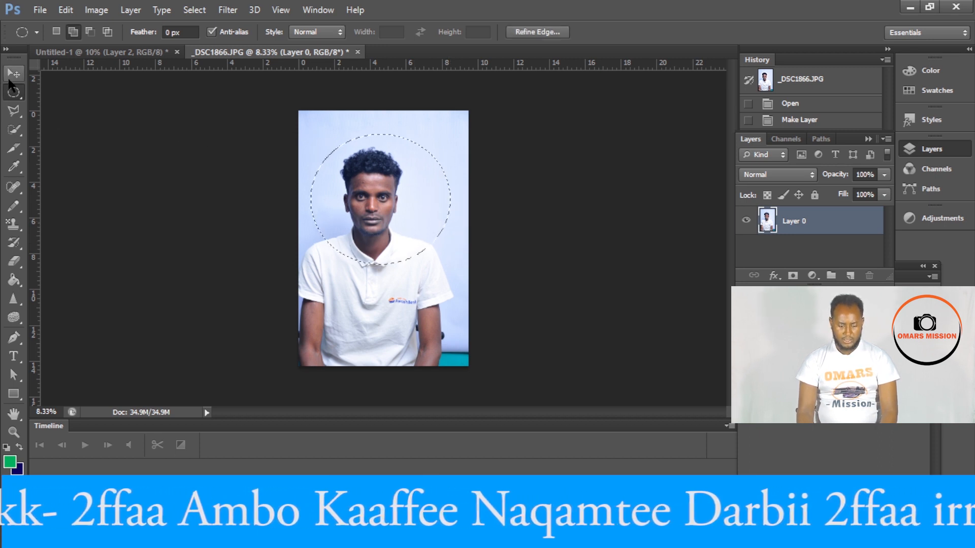
{"action": "left_click", "coordinate": [11, 76]}
{"action": "left_click_drag", "start_coordinate": [407, 248], "coordinate": [334, 243]}
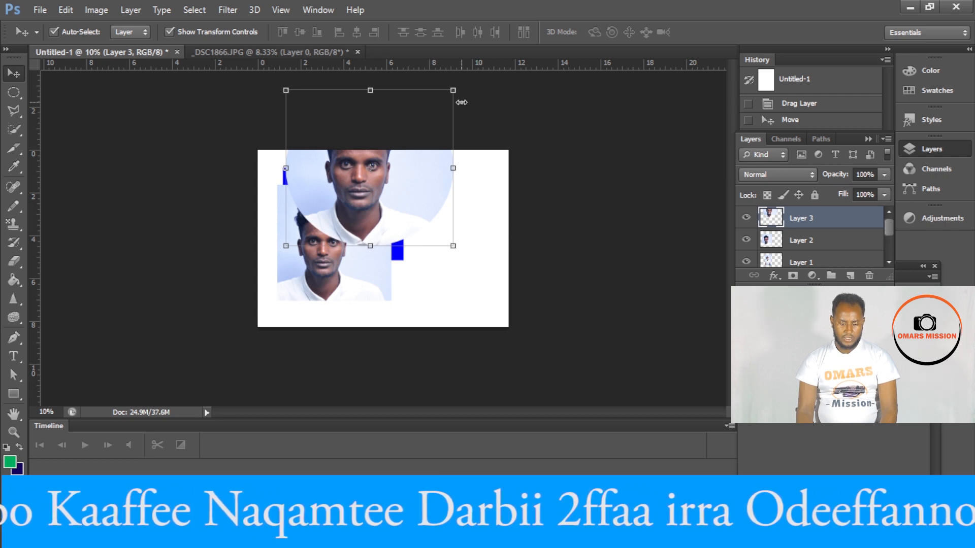
Step: Scale the elliptical cut-out to about 70% width and 66% height, and place it to the right of the rectangular portrait
{"action": "left_click_drag", "start_coordinate": [453, 99], "coordinate": [403, 144]}
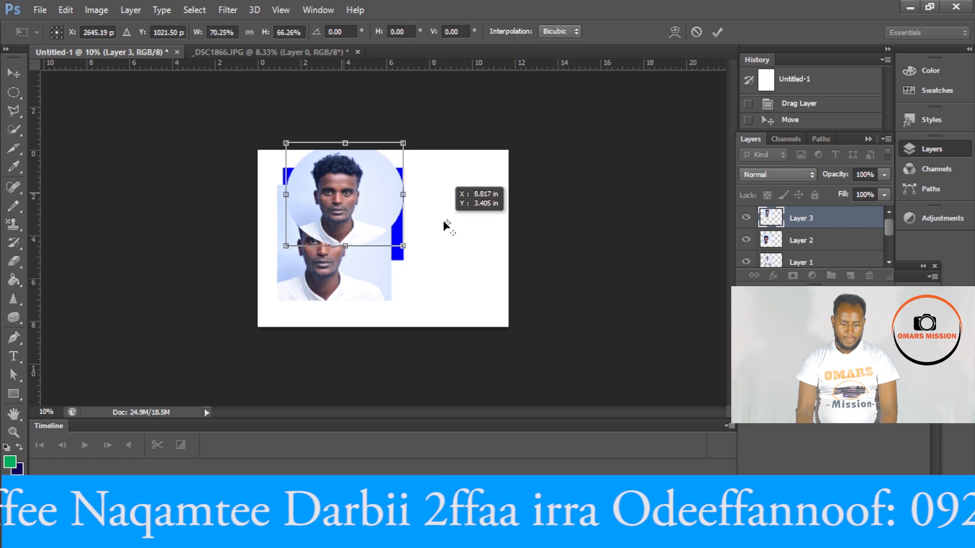
{"action": "left_click", "coordinate": [720, 33]}
{"action": "left_click_drag", "start_coordinate": [308, 222], "coordinate": [391, 264]}
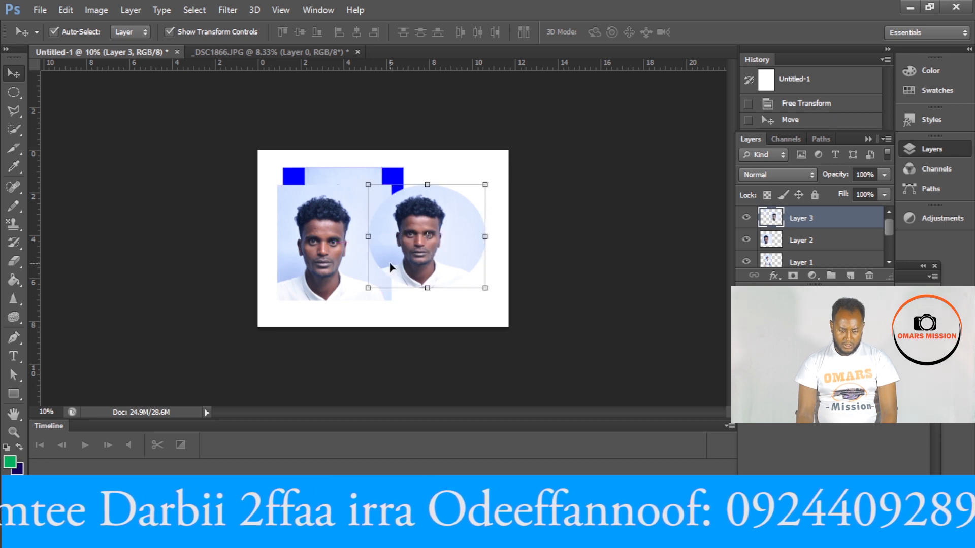
{"action": "left_click", "coordinate": [559, 277]}
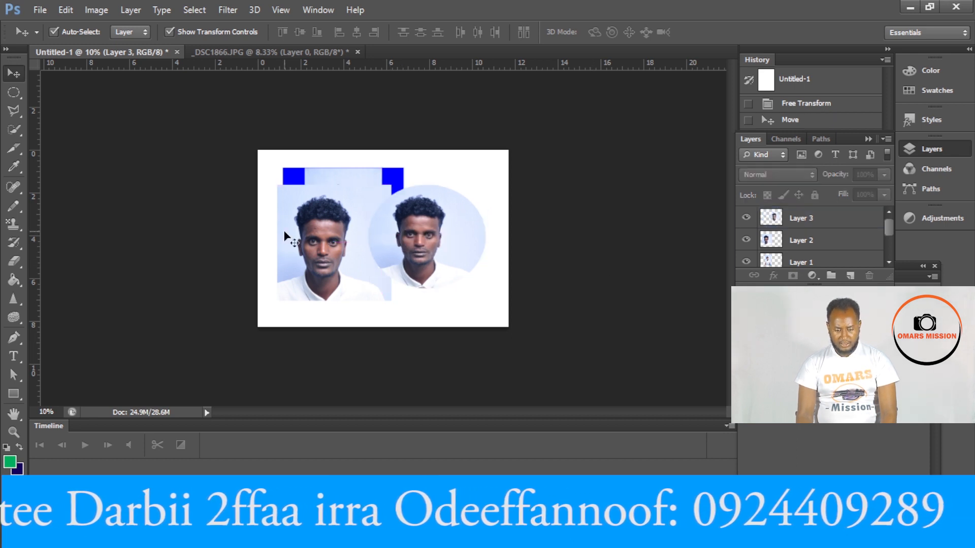
Step: Select a single pixel row across the hair on Layer 2 and stretch it up to the page's top edge with Free Transform
{"action": "left_click", "coordinate": [19, 99]}
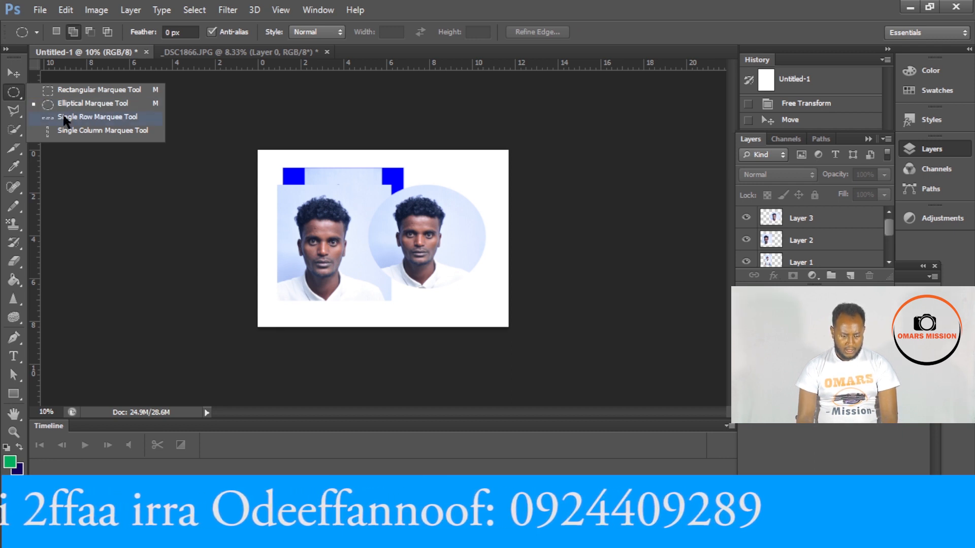
{"action": "left_click", "coordinate": [114, 118]}
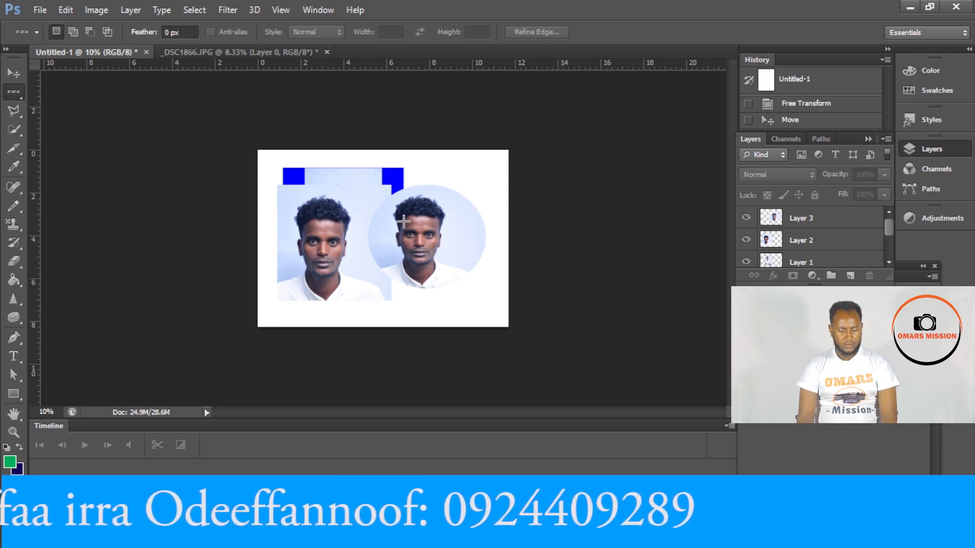
{"action": "left_click", "coordinate": [812, 242]}
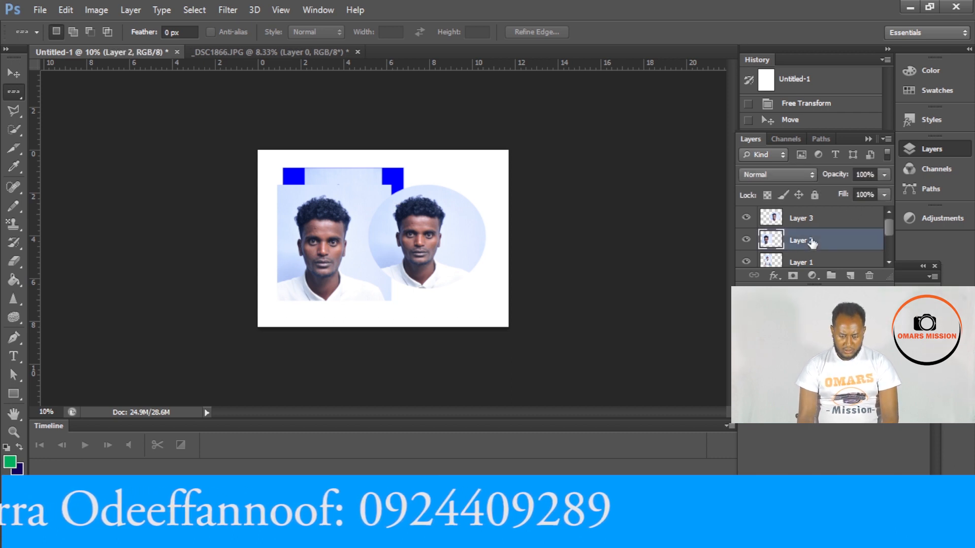
{"action": "left_click", "coordinate": [368, 217]}
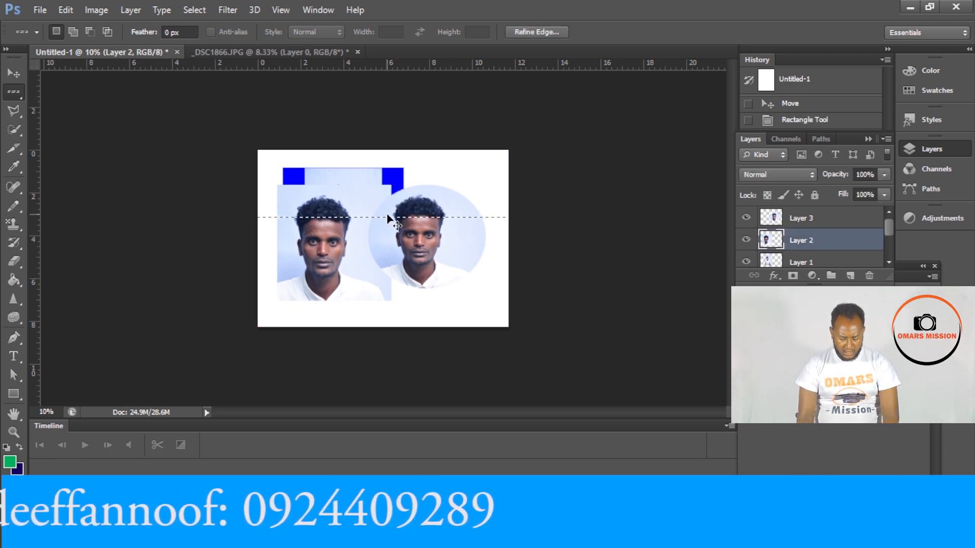
{"action": "key", "text": "ctrl+t"}
{"action": "left_click_drag", "start_coordinate": [385, 217], "coordinate": [384, 150]}
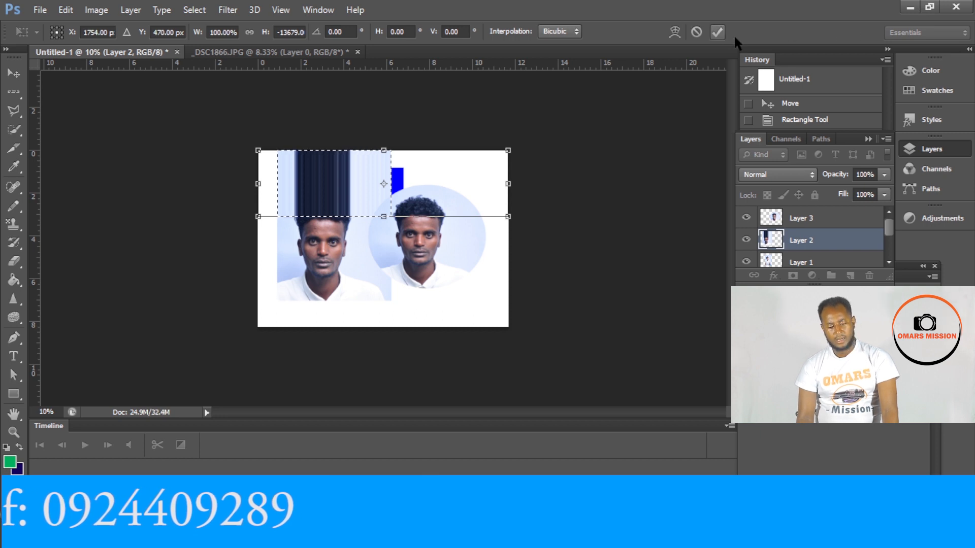
{"action": "left_click", "coordinate": [717, 31]}
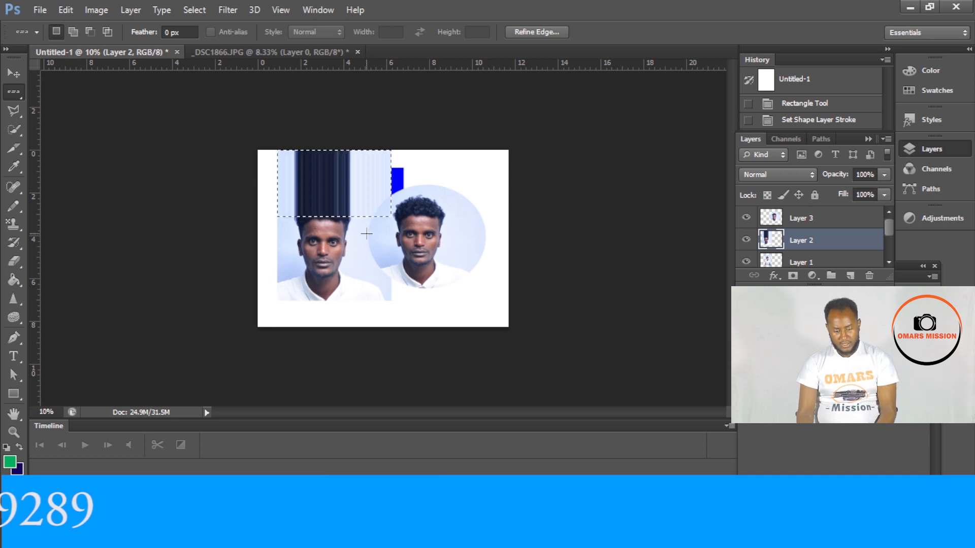
Step: Select a single pixel column on Layer 2 between the two faces and stretch it to the page's right edge with Free Transform
{"action": "right_click", "coordinate": [13, 93]}
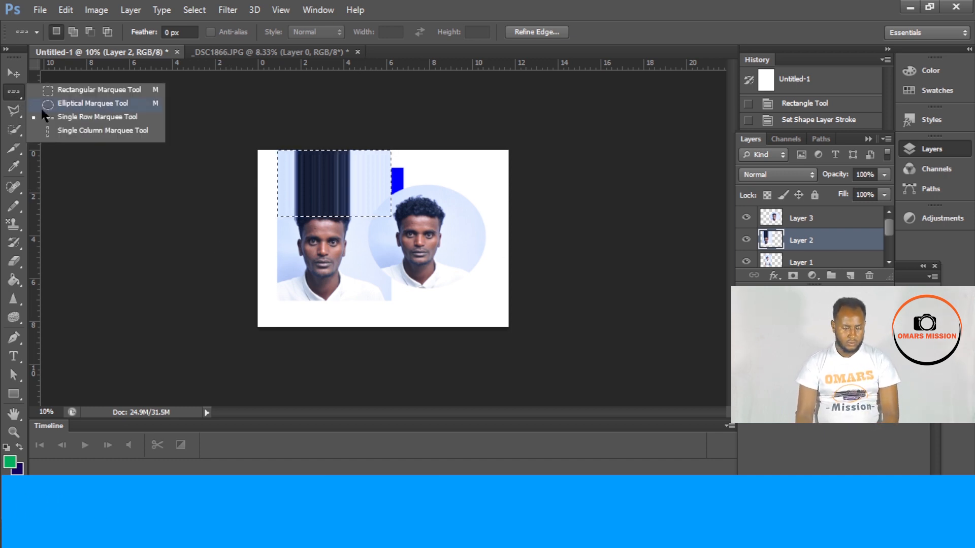
{"action": "left_click", "coordinate": [80, 131]}
{"action": "left_click", "coordinate": [371, 282]}
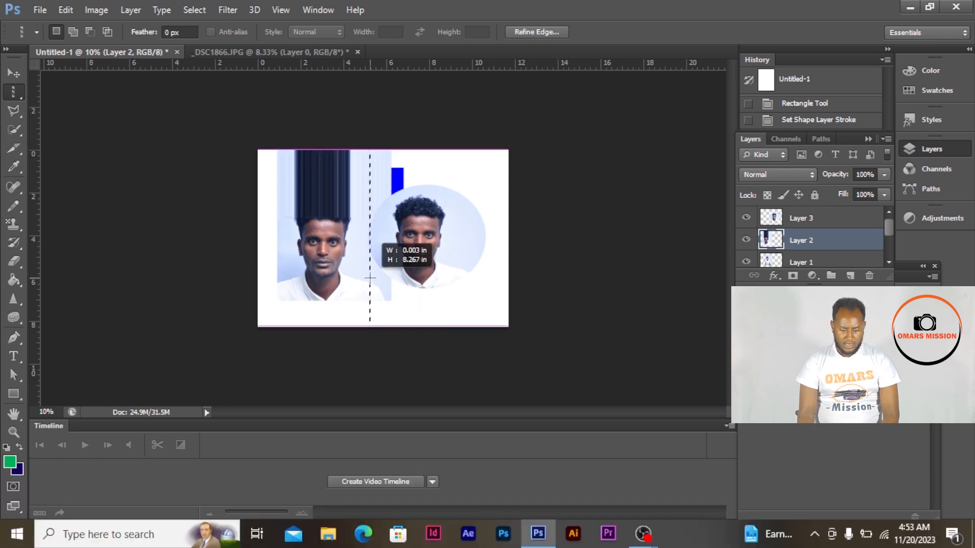
{"action": "key", "text": "ctrl+t"}
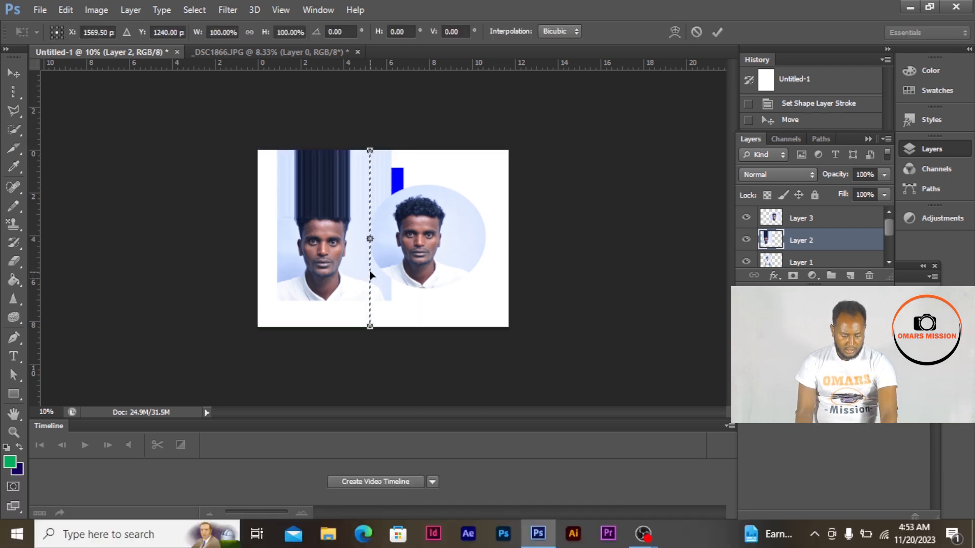
{"action": "left_click_drag", "start_coordinate": [369, 239], "coordinate": [507, 239]}
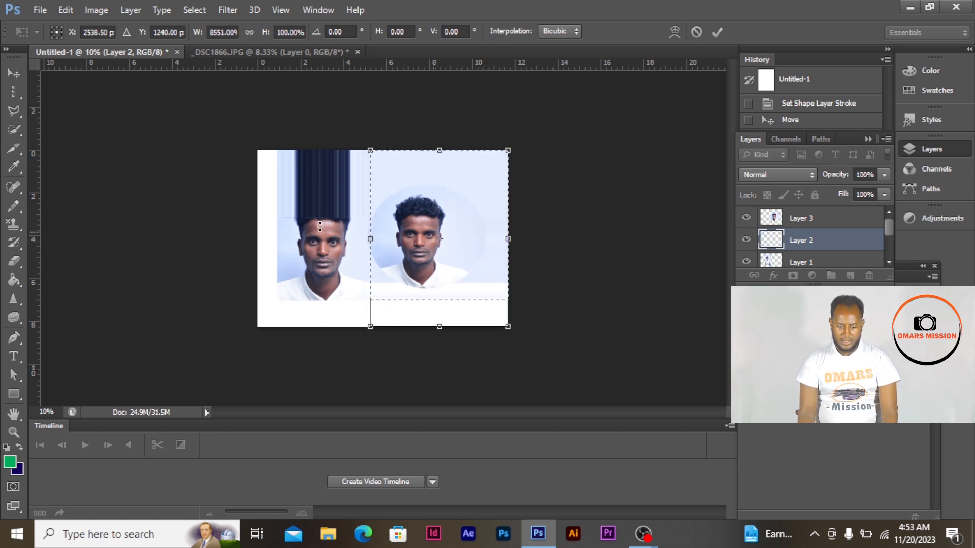
{"action": "left_click", "coordinate": [713, 31]}
{"action": "key", "text": "ctrl+a"}
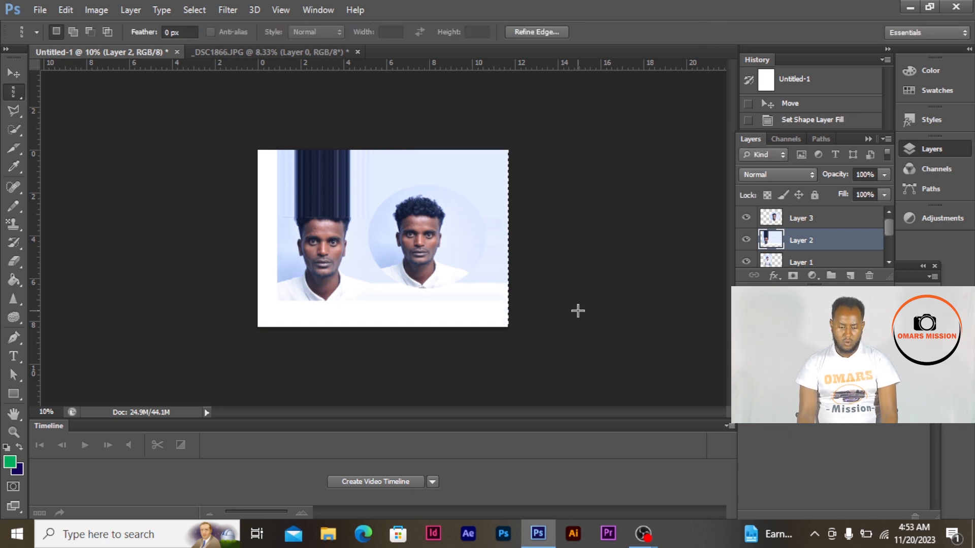